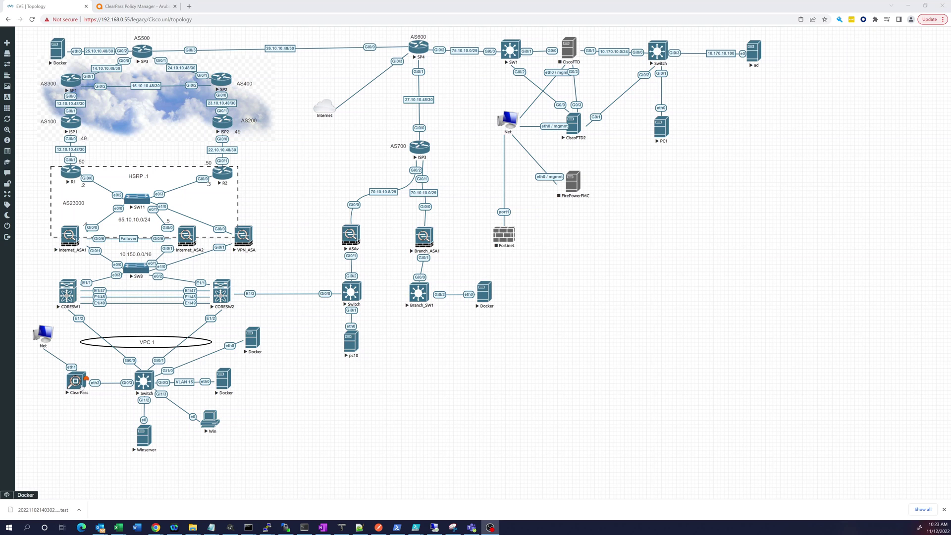
# Add an Aruba ClearPass node using image clearpass-6.8.0 with 6280 MB RAM, and save it
pyautogui.rightClick(283, 386)
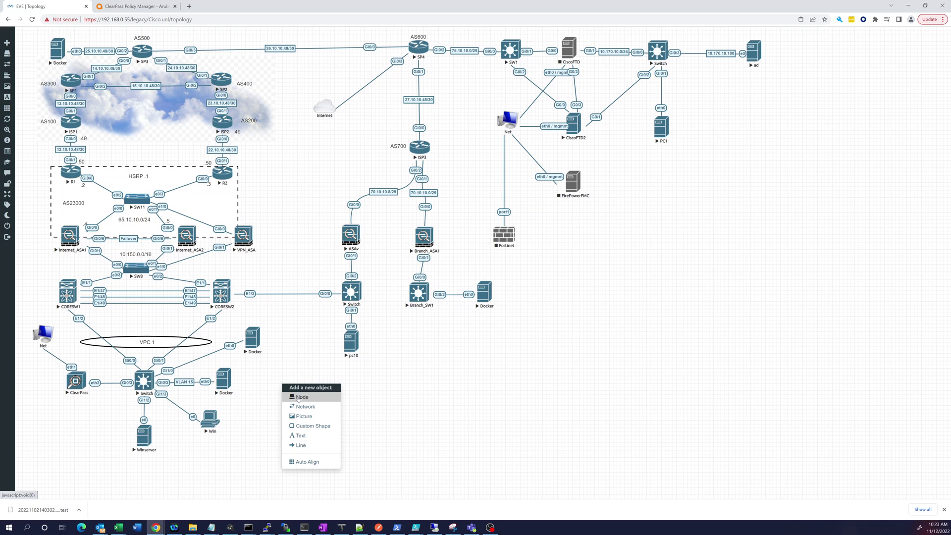
pyautogui.click(299, 397)
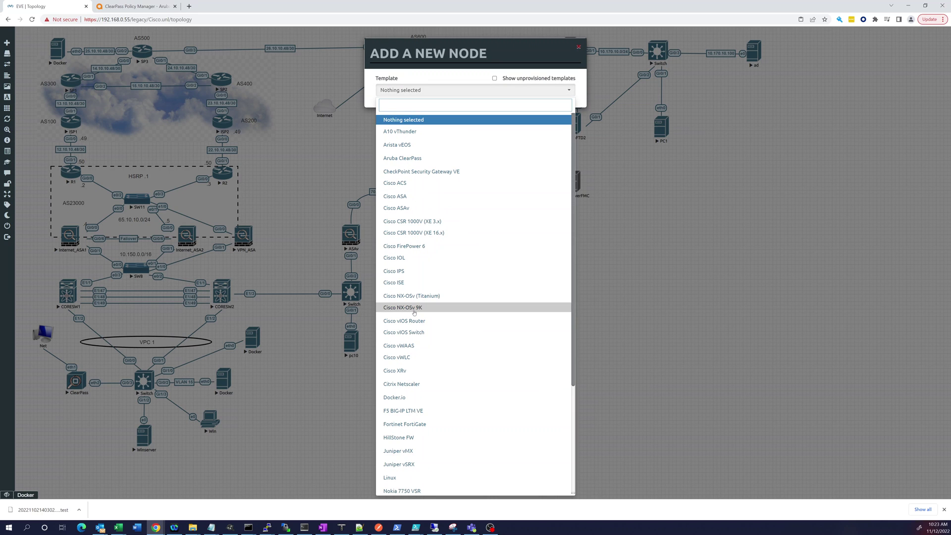
pyautogui.click(418, 157)
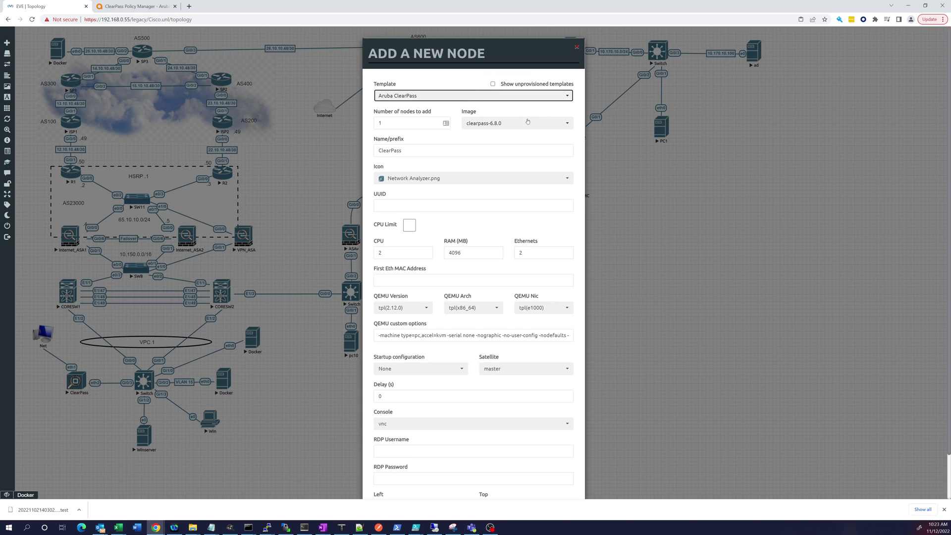
pyautogui.click(529, 124)
pyautogui.click(515, 137)
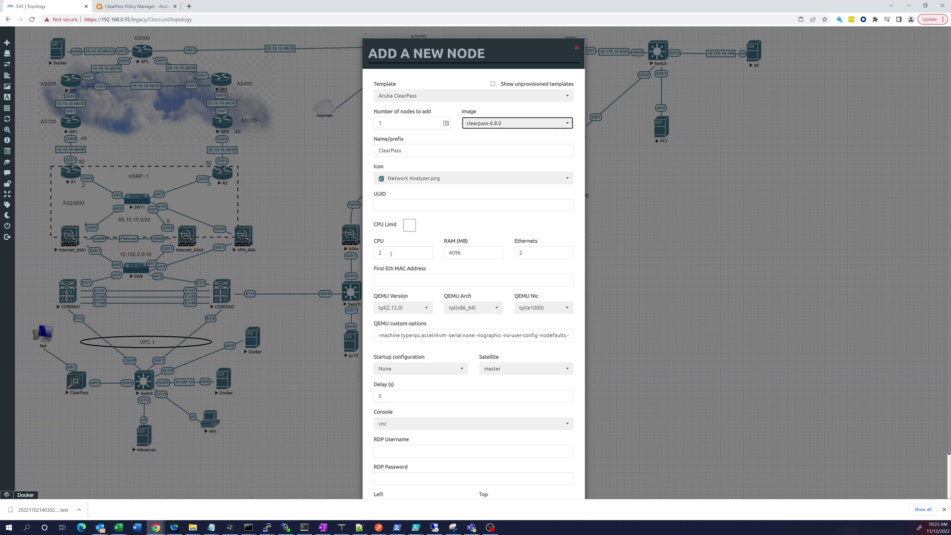
pyautogui.moveTo(462, 256); pyautogui.dragTo(437, 255)
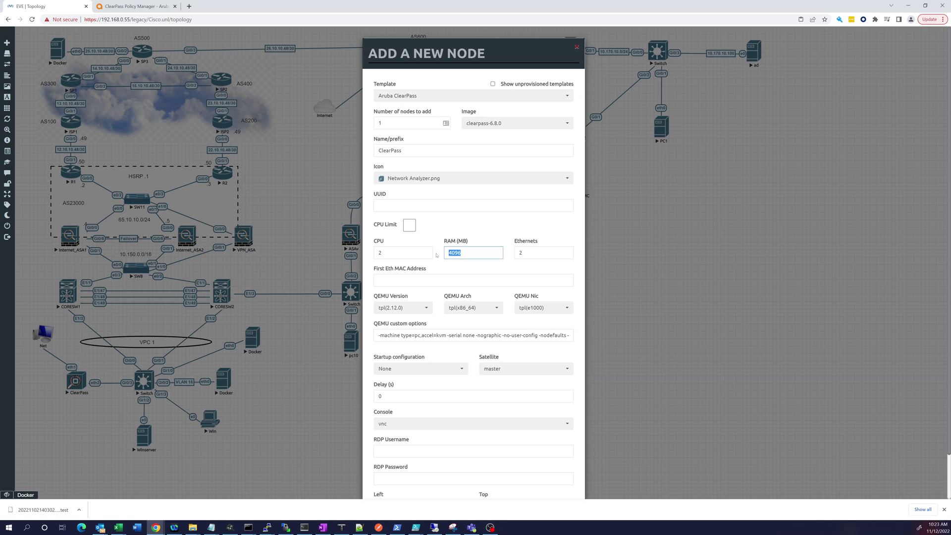
pyautogui.write('6')
pyautogui.write('2')
pyautogui.write('280')
pyautogui.scroll(-1, 455, 298)
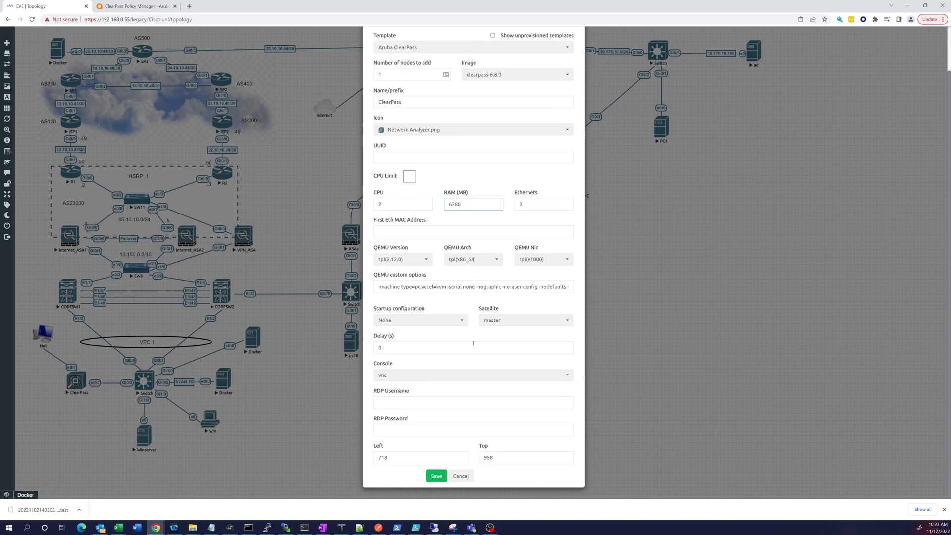
pyautogui.click(437, 477)
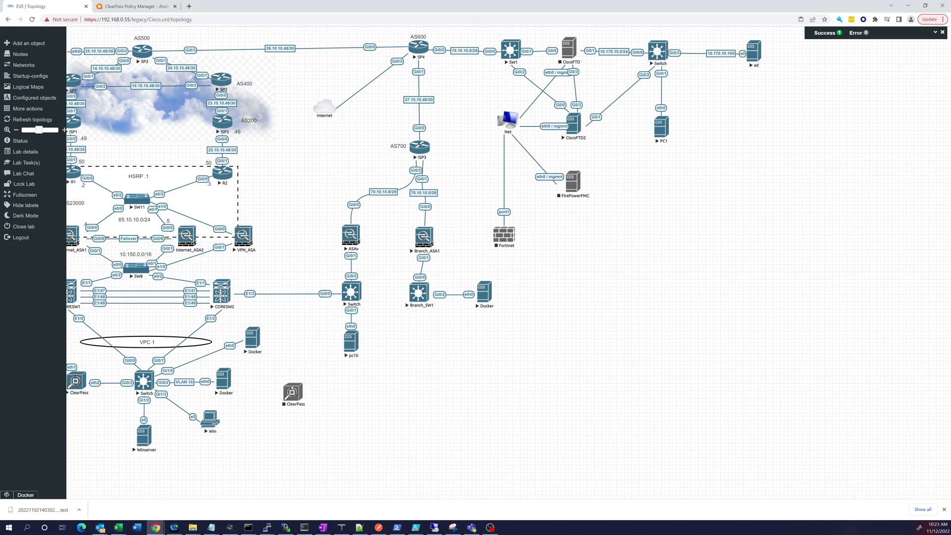
# Start the new ClearPass node, move it below the existing ClearPass, and link its eth1 to Net
pyautogui.rightClick(291, 395)
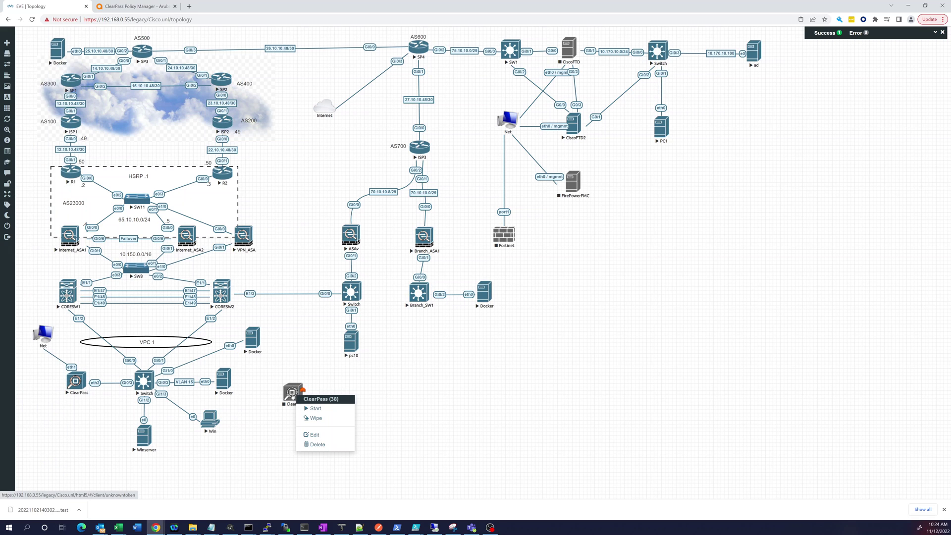
pyautogui.click(317, 409)
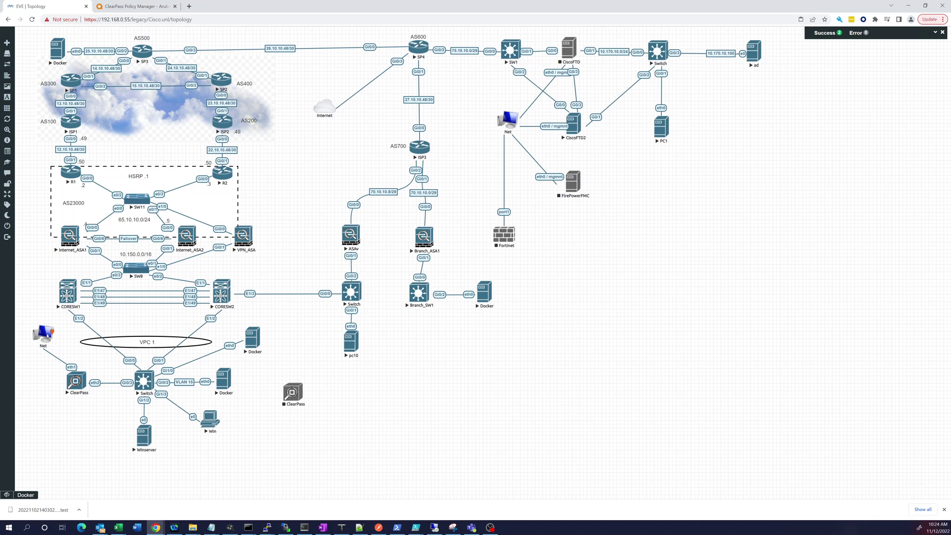
pyautogui.moveTo(288, 397); pyautogui.dragTo(39, 410)
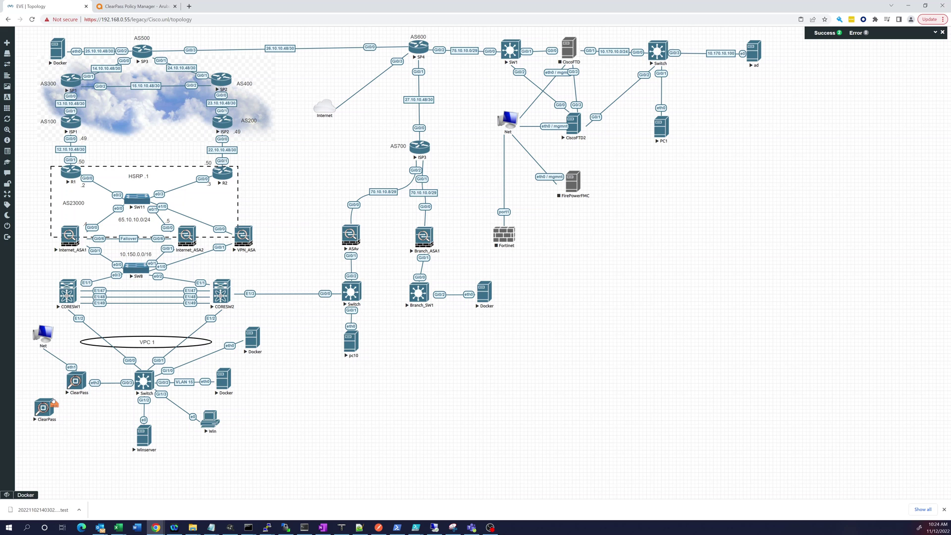
pyautogui.moveTo(46, 351)
pyautogui.mouseDown()
pyautogui.moveTo(50, 369)
pyautogui.moveTo(44, 338)
pyautogui.mouseUp()
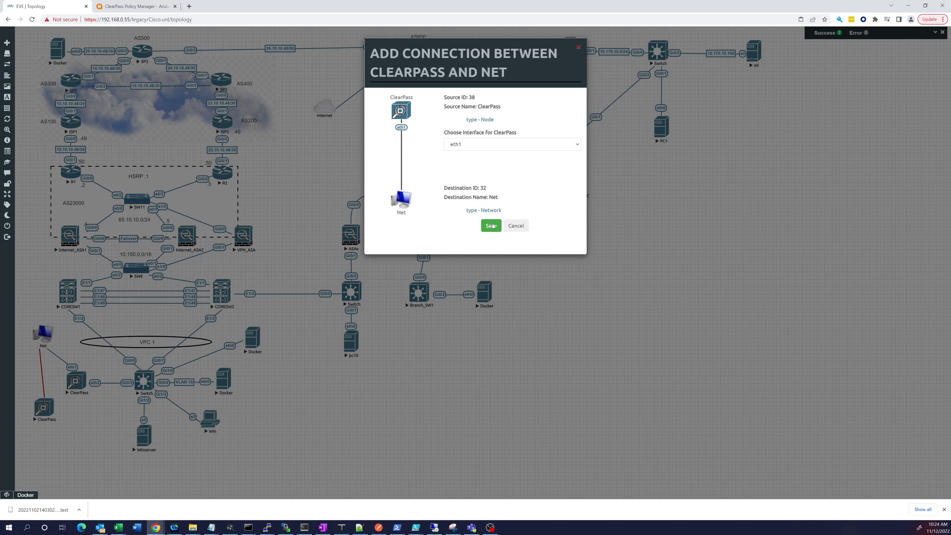
pyautogui.click(493, 226)
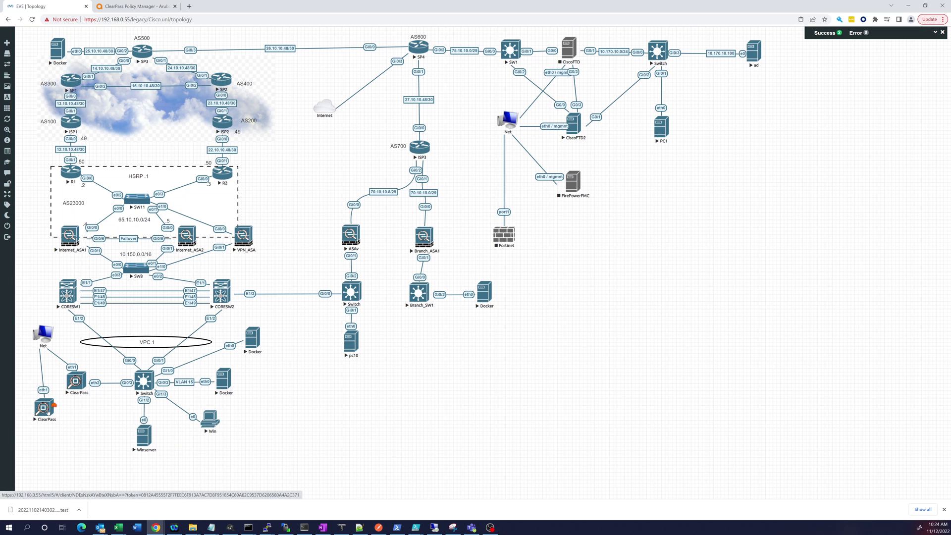
pyautogui.rightClick(48, 411)
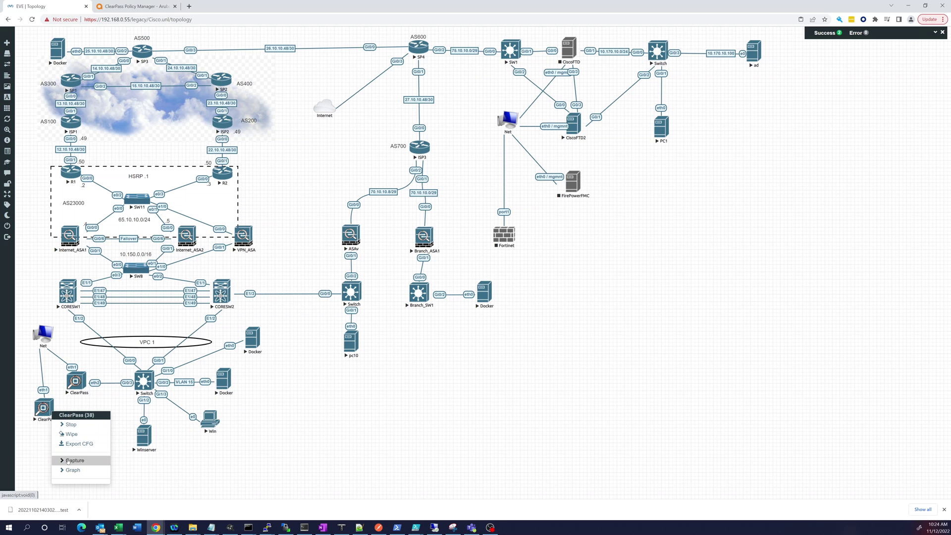
pyautogui.click(73, 461)
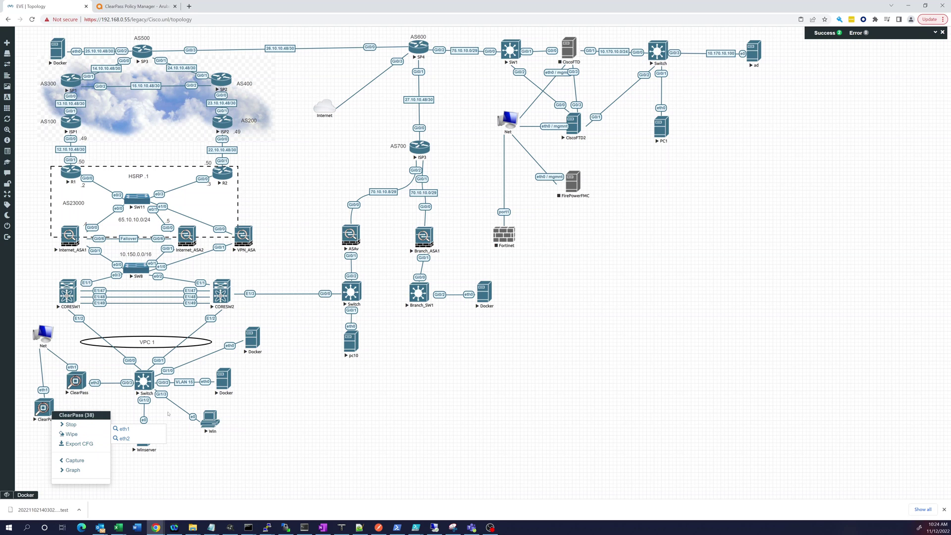
pyautogui.click(272, 430)
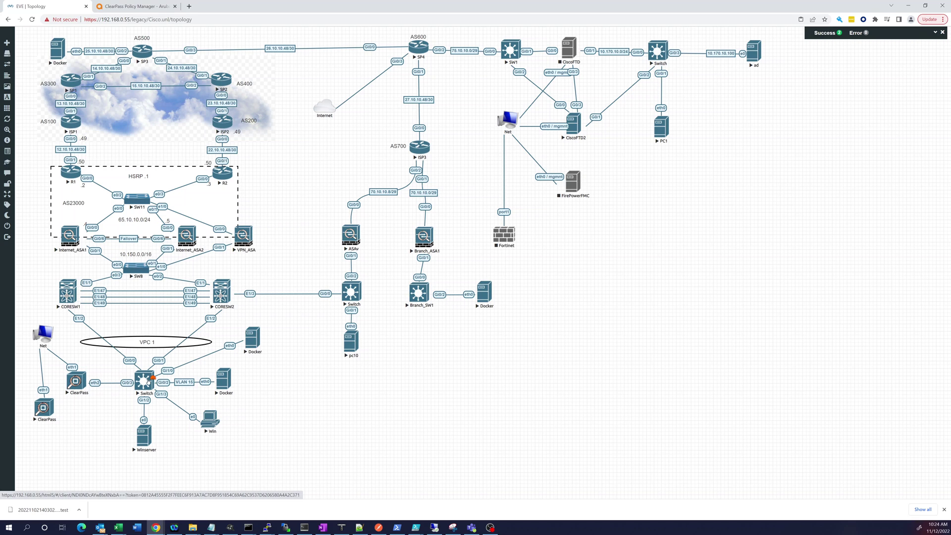
# Give the ClearPass–Switch link the label 'Vlan5' through Edit Style, then clear the canvas selection
pyautogui.rightClick(109, 384)
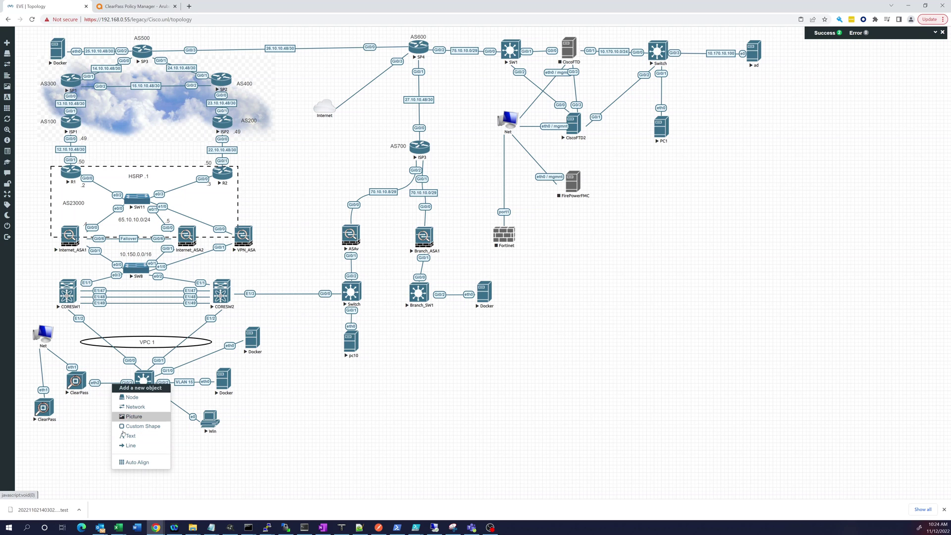
pyautogui.rightClick(95, 383)
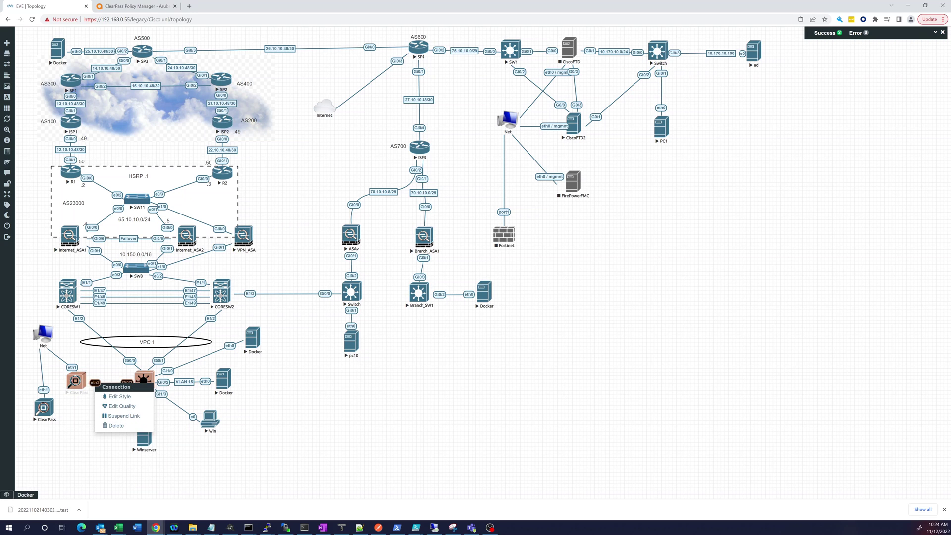
pyautogui.click(118, 396)
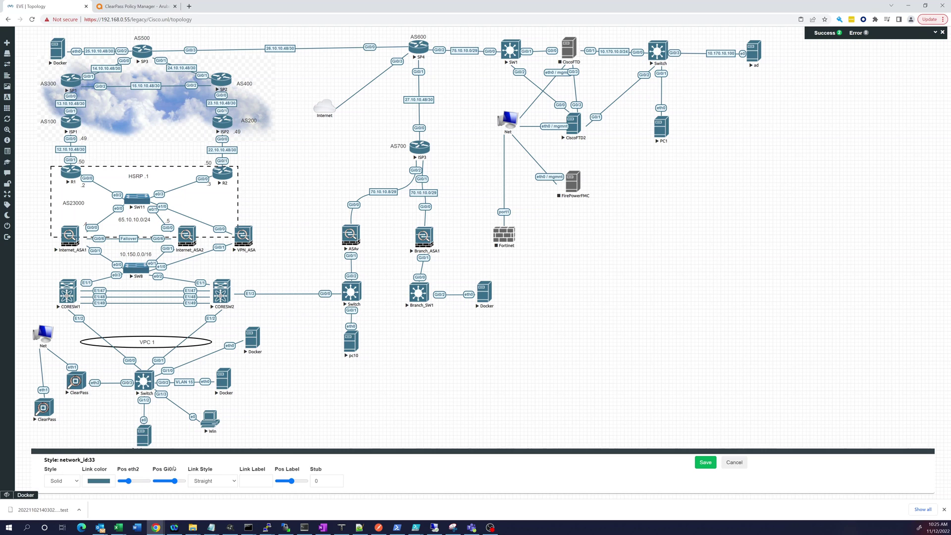
pyautogui.click(256, 478)
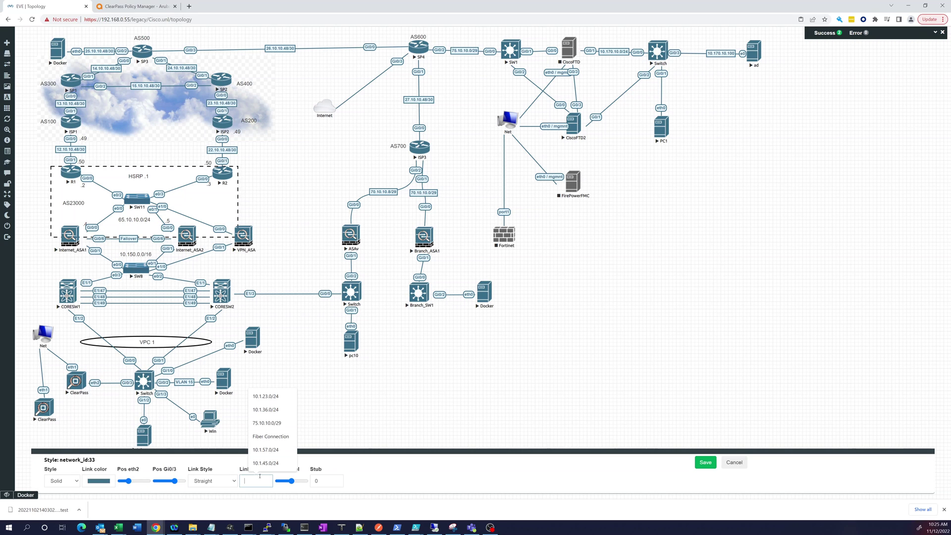
pyautogui.write('Vlan')
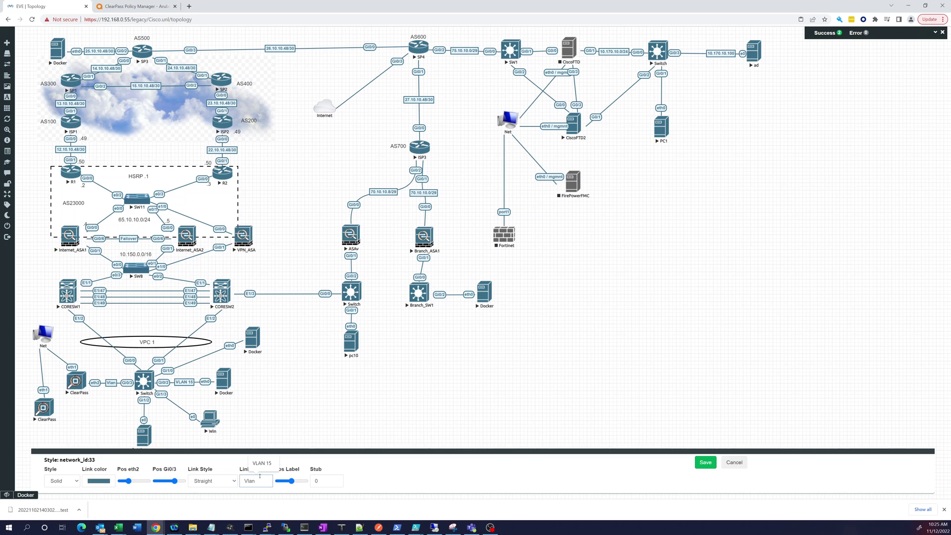
pyautogui.write('5')
pyautogui.press('Return')
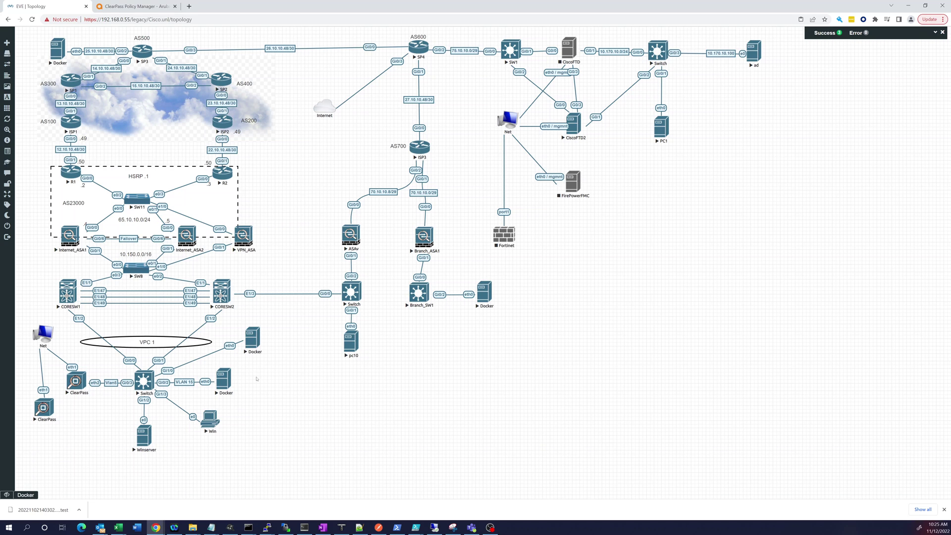
pyautogui.click(114, 384)
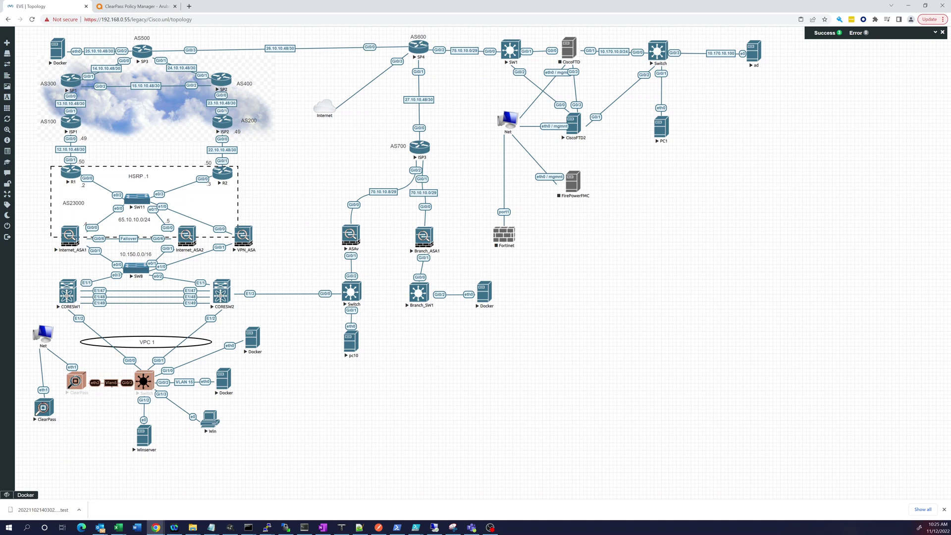
pyautogui.click(112, 391)
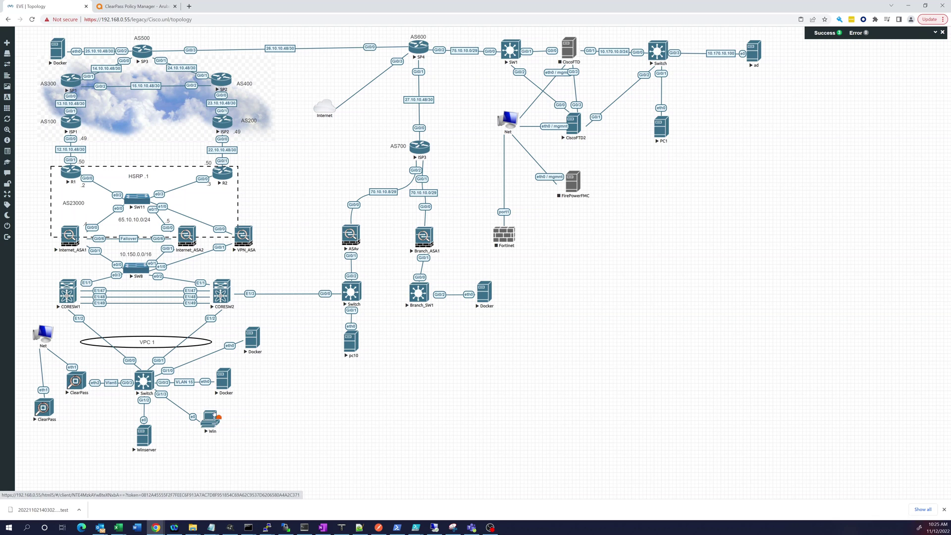
# Open the ClearPass console and confirm appliance type 1 (CLABV) at the setup prompt
pyautogui.click(44, 408)
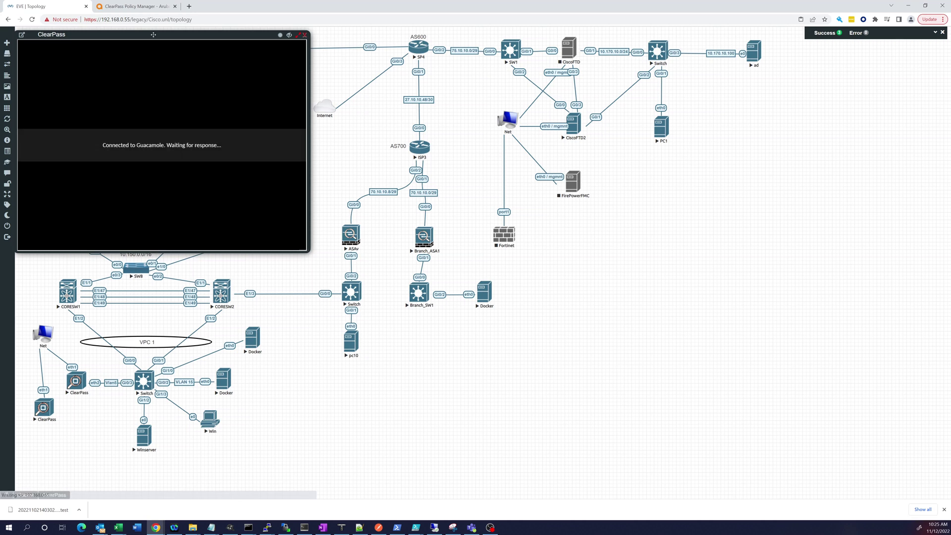
pyautogui.moveTo(218, 34); pyautogui.dragTo(264, 50)
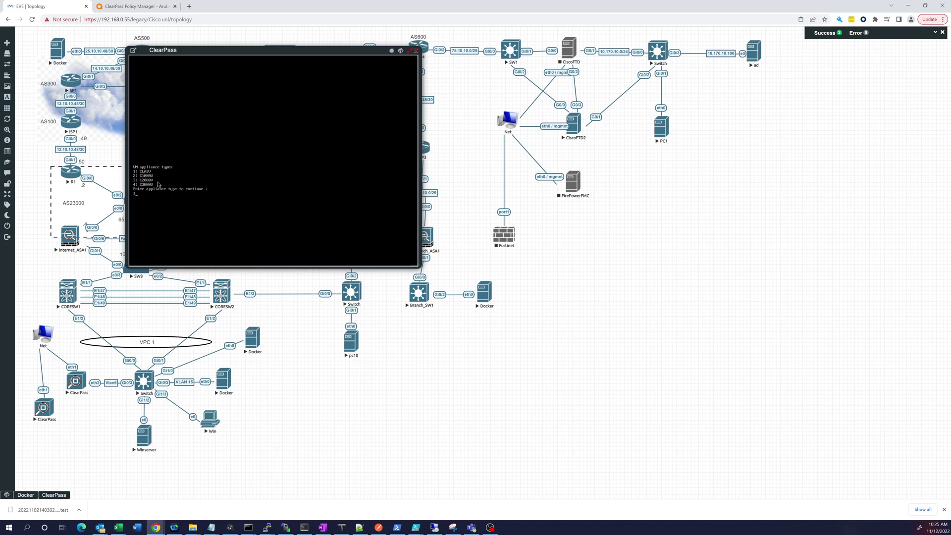
pyautogui.press('Return')
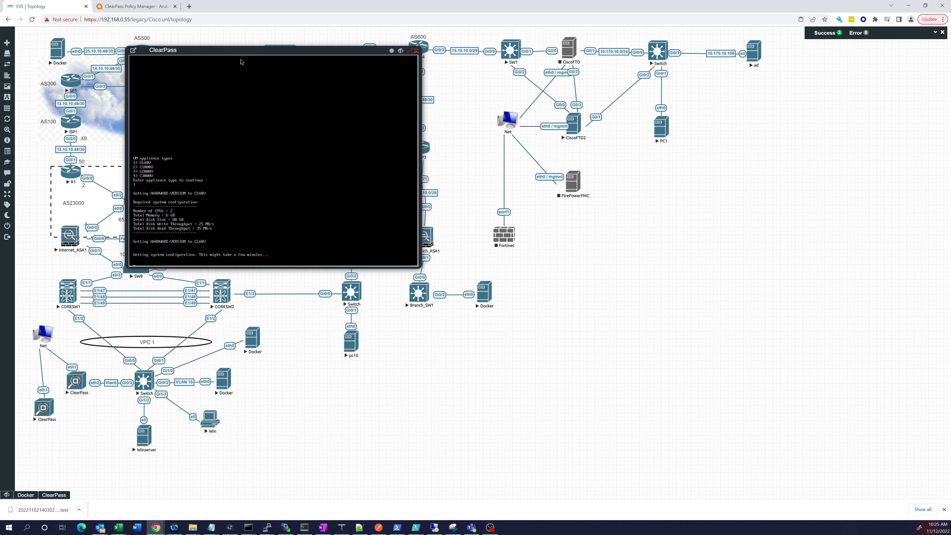
# Answer Y to erasing the second disk and N to local data encryption
pyautogui.moveTo(246, 53); pyautogui.dragTo(405, 95)
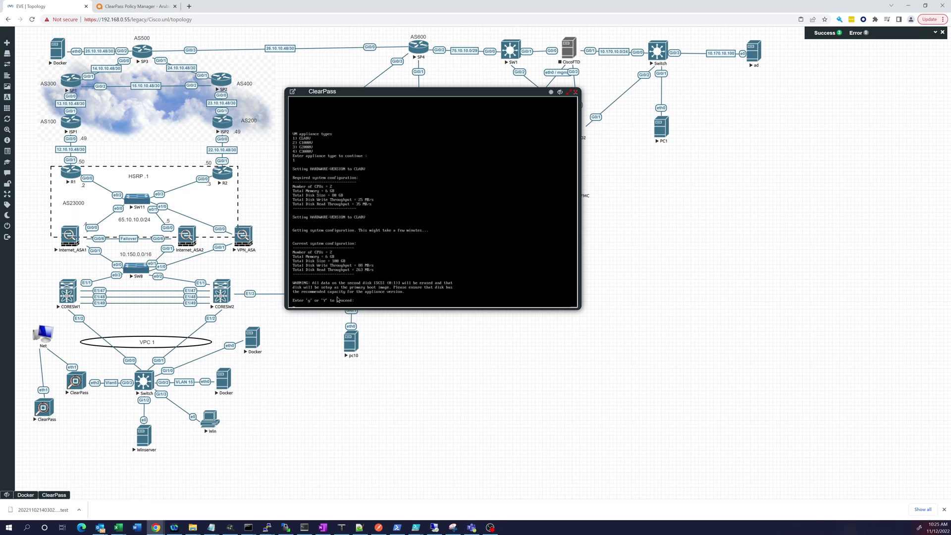
pyautogui.write('Y')
pyautogui.press('Return')
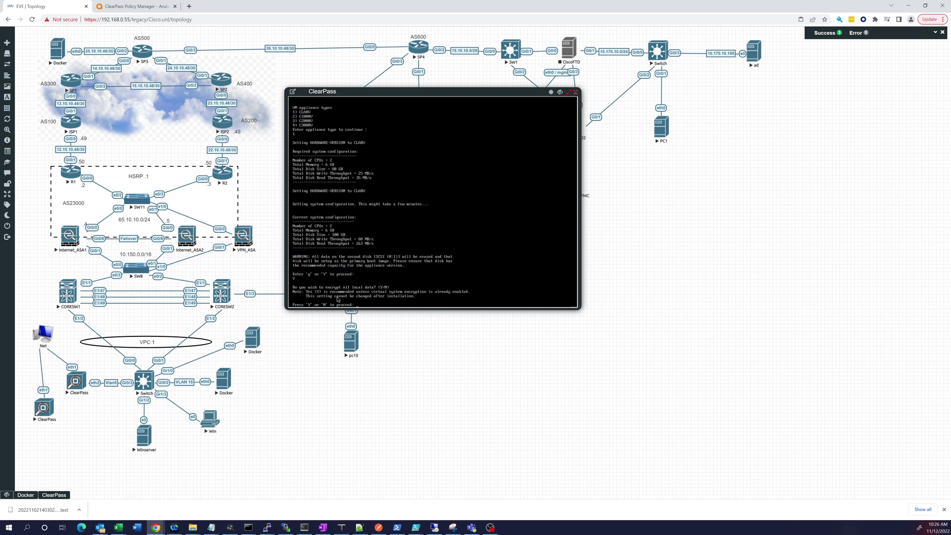
pyautogui.write('N')
pyautogui.press('Return')
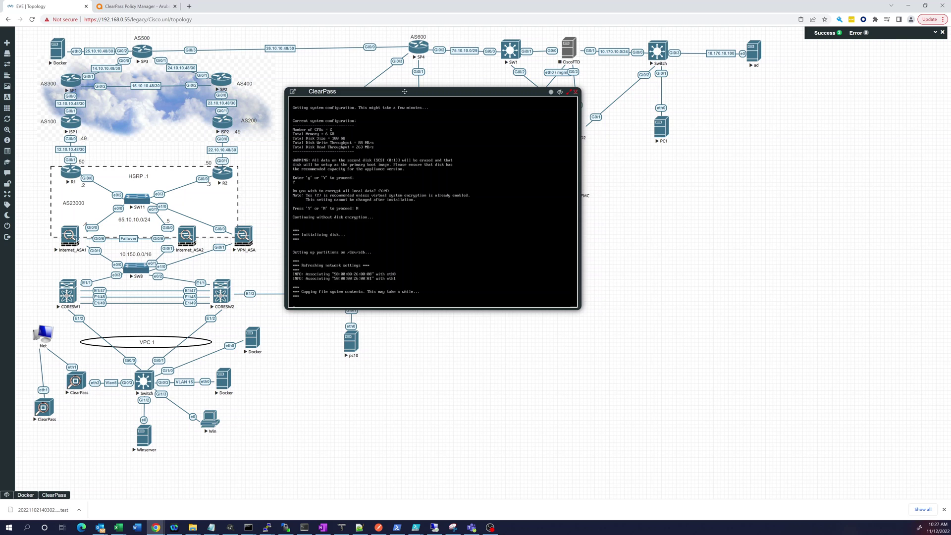
# Move the ClearPass console aside and open the Winserver console at its sign-in screen
pyautogui.moveTo(405, 91); pyautogui.dragTo(488, 102)
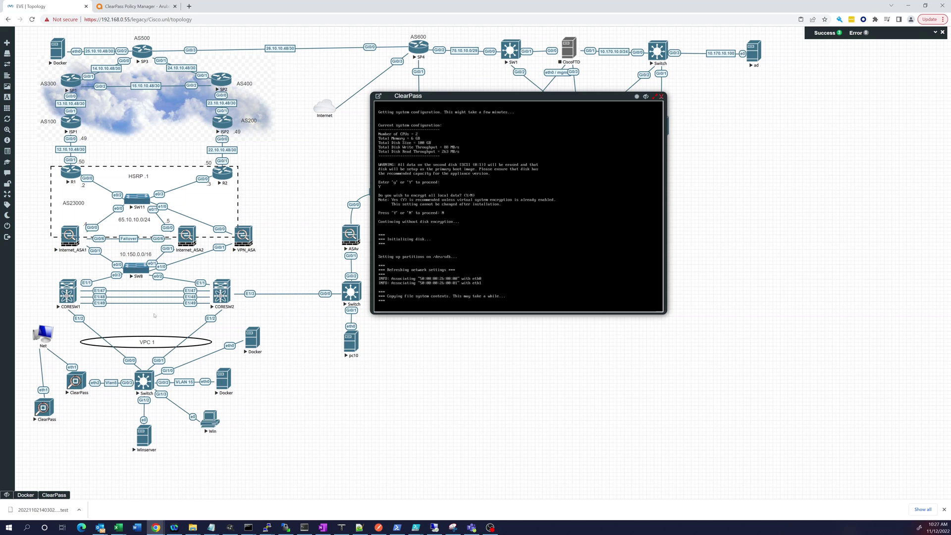
pyautogui.click(143, 435)
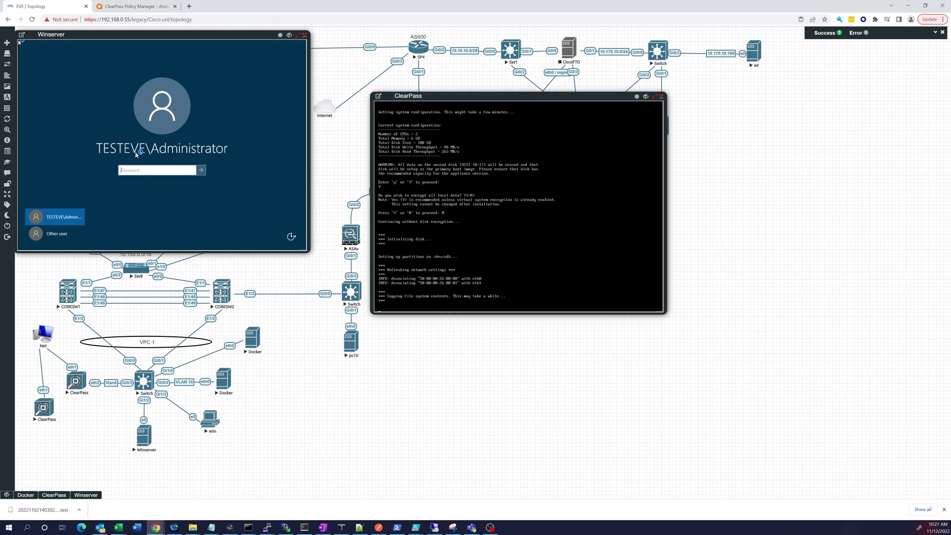
# Sign in to Winserver as the domain administrator by entering the account password
pyautogui.click(140, 171)
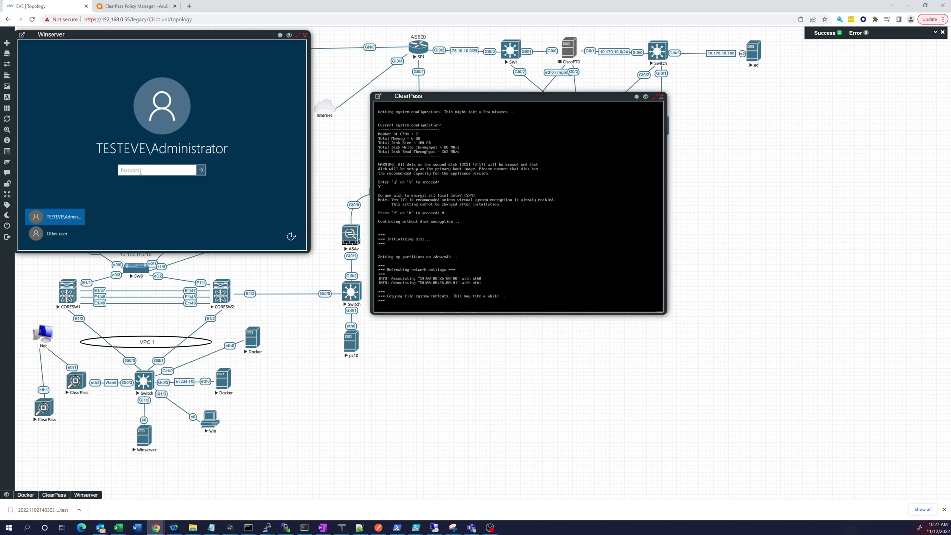
pyautogui.write('******')
pyautogui.press('Return')
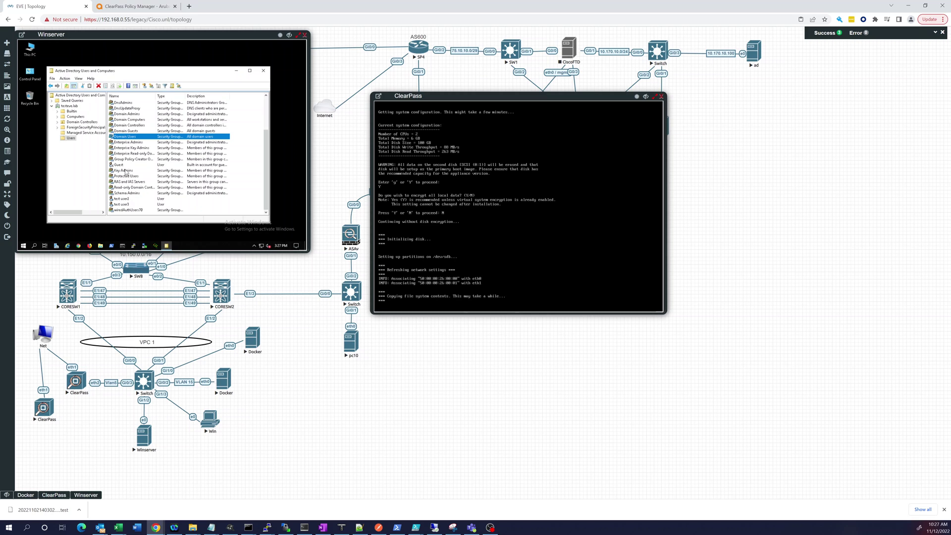
pyautogui.scroll(3, 127, 147)
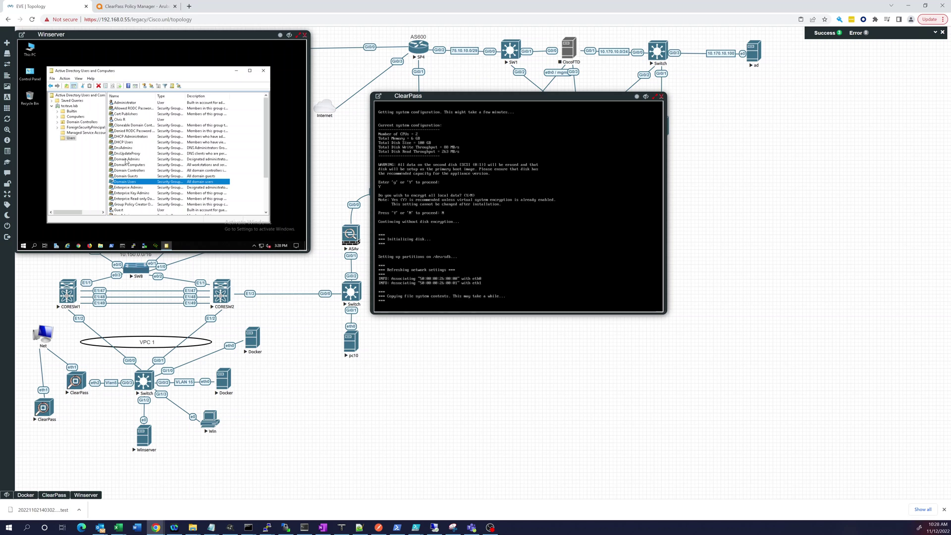
pyautogui.scroll(-2, 145, 182)
pyautogui.scroll(-1, 143, 184)
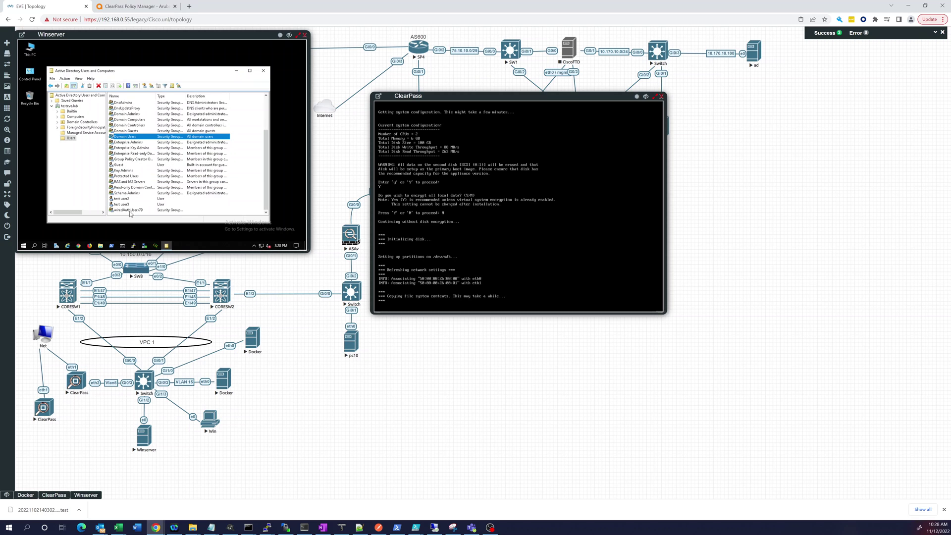
pyautogui.doubleClick(124, 199)
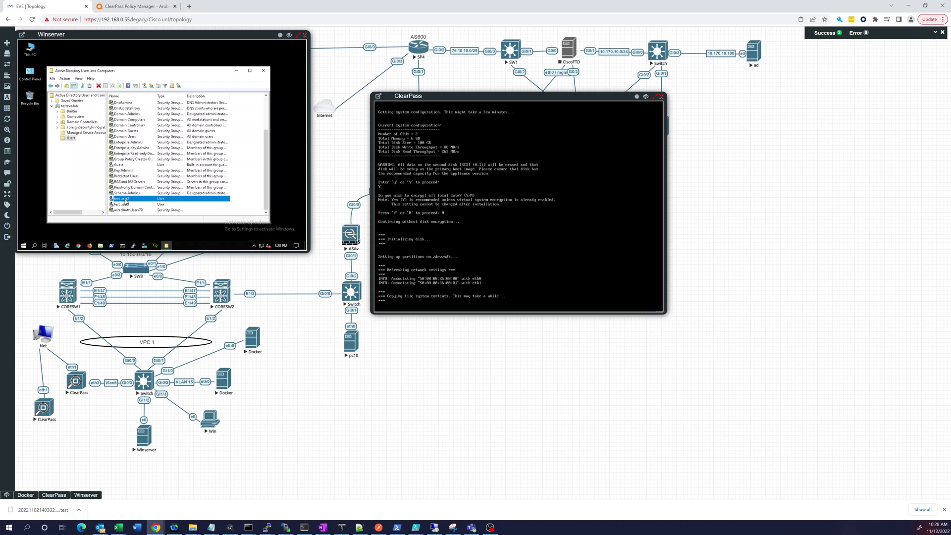
pyautogui.click(116, 79)
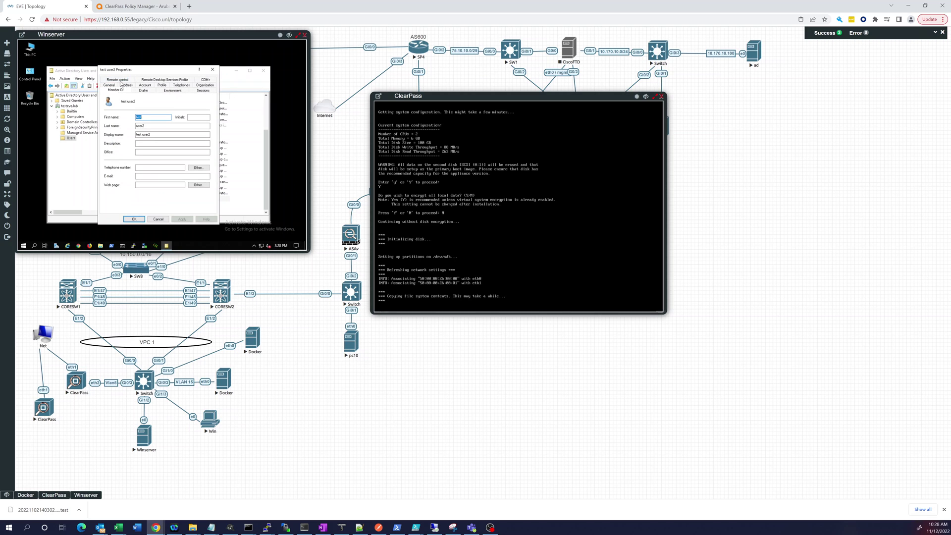
pyautogui.click(212, 69)
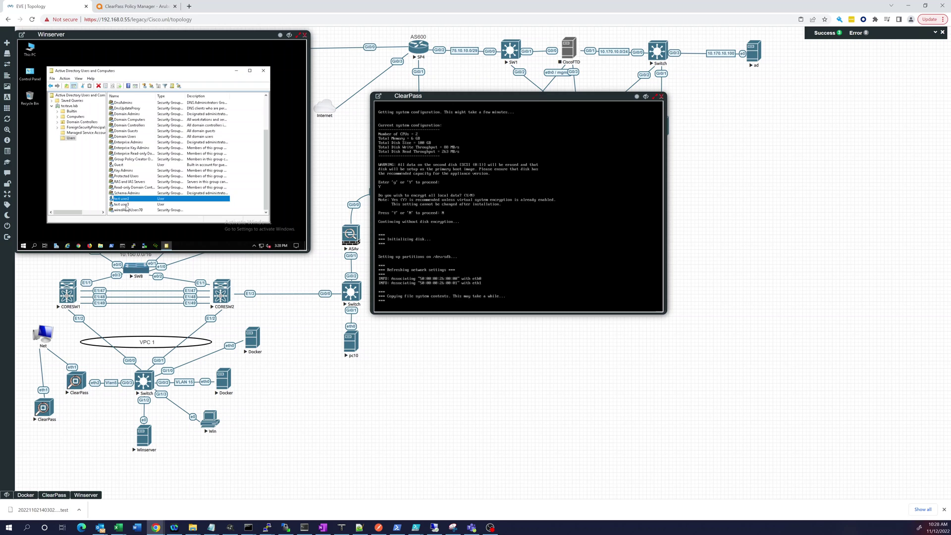
pyautogui.doubleClick(124, 204)
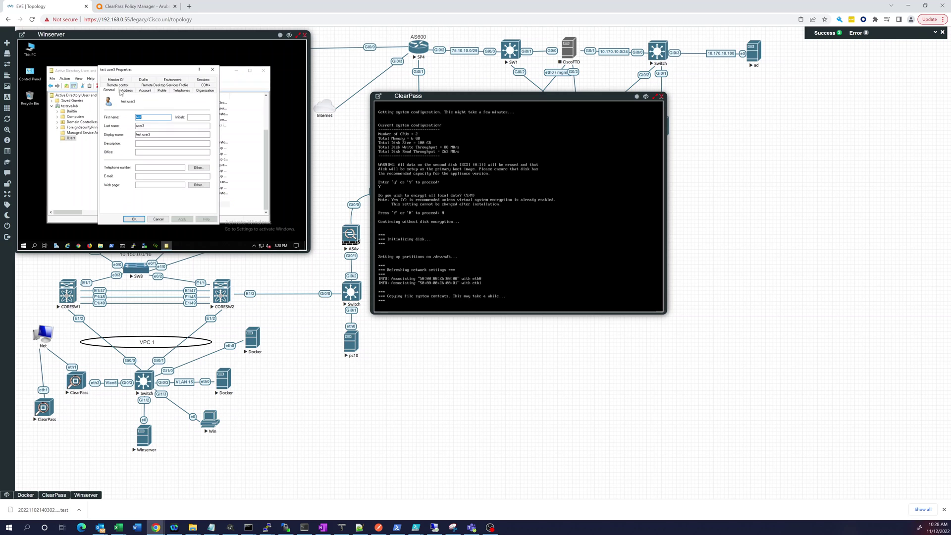
pyautogui.click(117, 80)
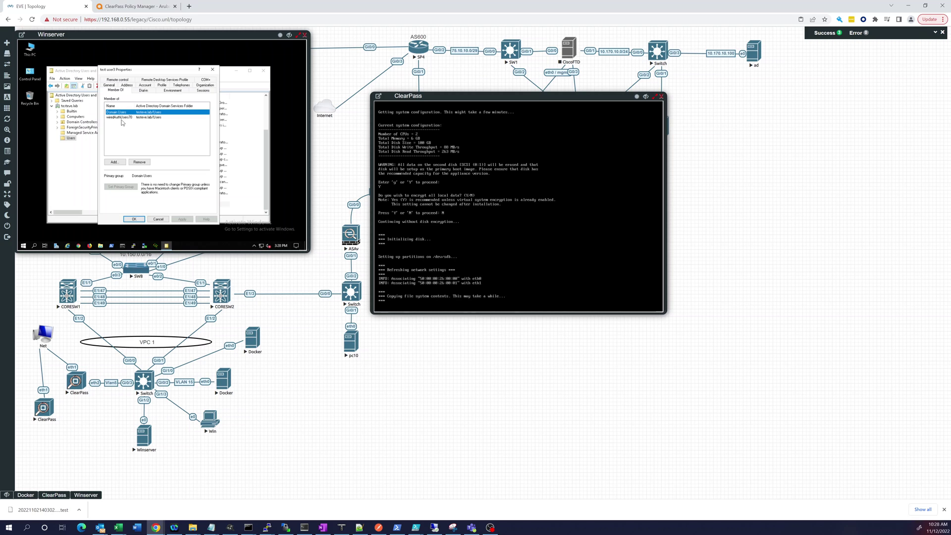
pyautogui.click(213, 69)
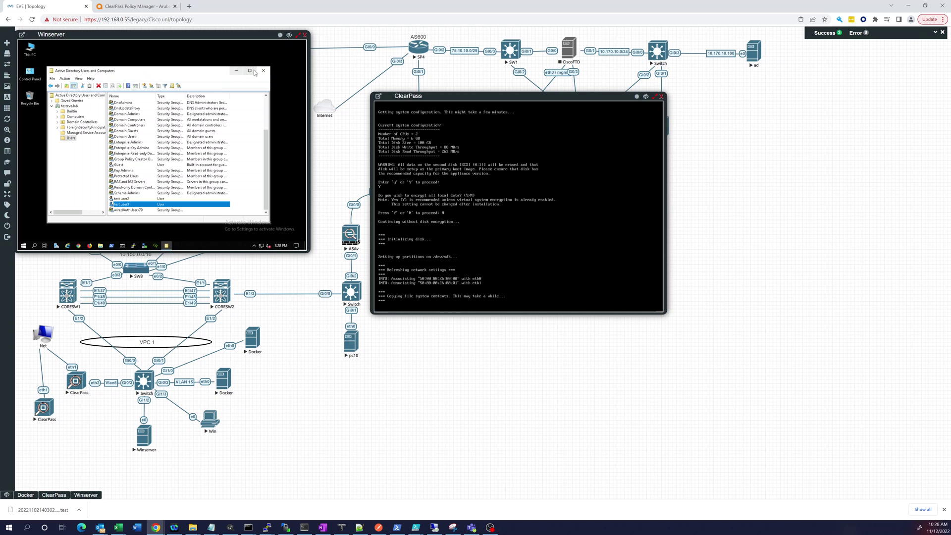
# Close Active Directory Users and Computers and bring the ClearPass console forward
pyautogui.click(265, 72)
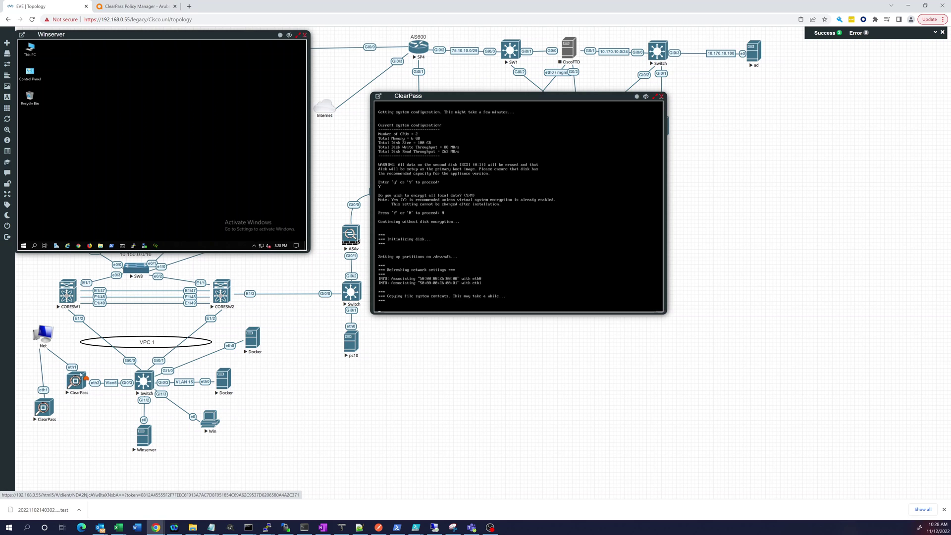
pyautogui.click(75, 382)
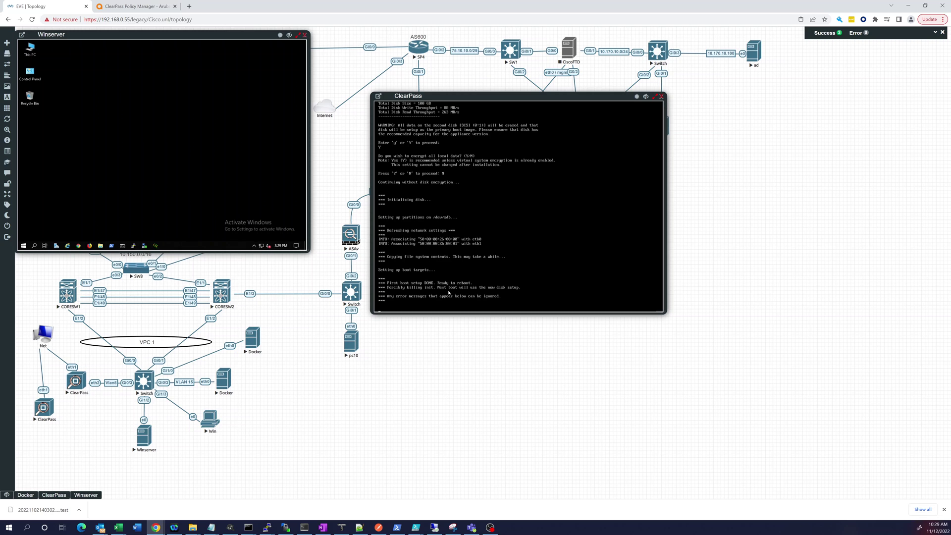
# Close the Winserver console window while ClearPass reboots to its login prompt
pyautogui.click(289, 36)
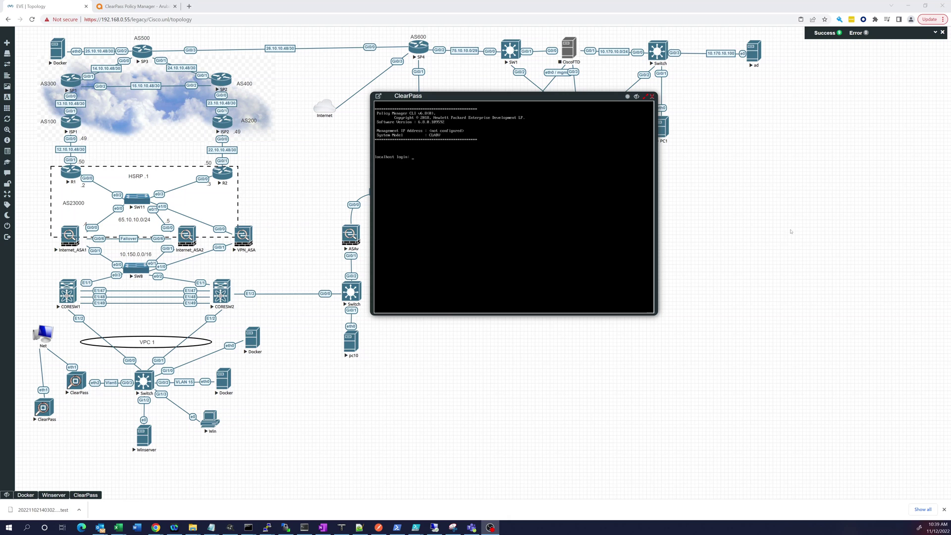
# Reposition the ClearPass console and submit the appadmin username at the login prompt
pyautogui.moveTo(433, 96); pyautogui.dragTo(444, 99)
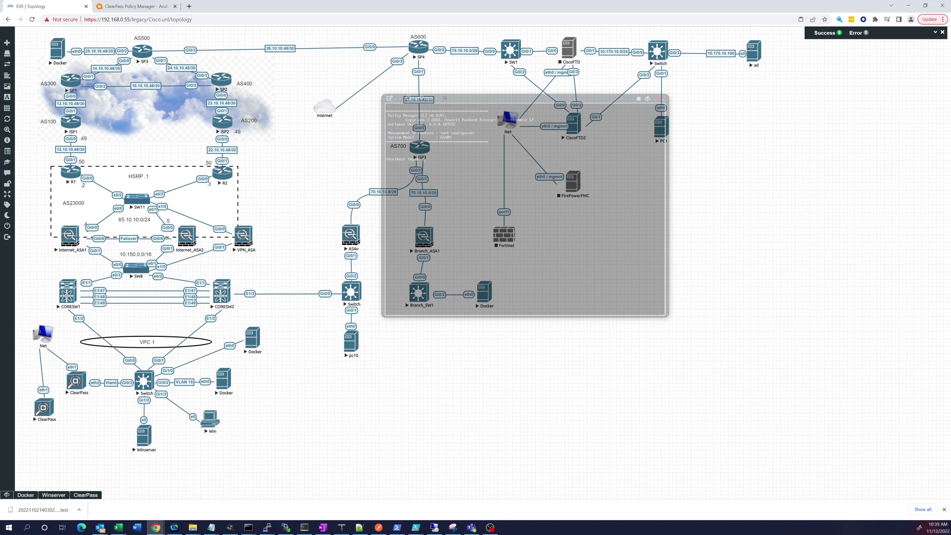
pyautogui.moveTo(439, 153); pyautogui.dragTo(439, 154)
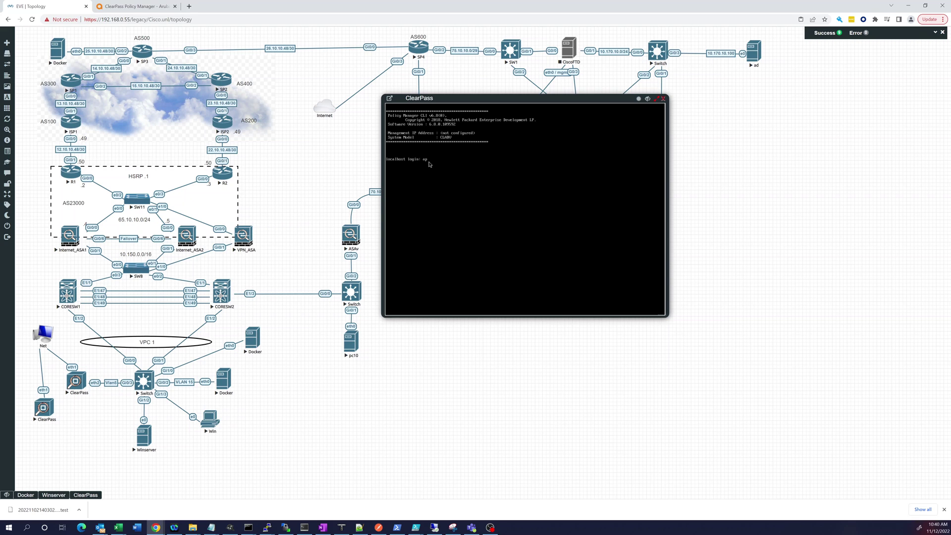
pyautogui.press('Return')
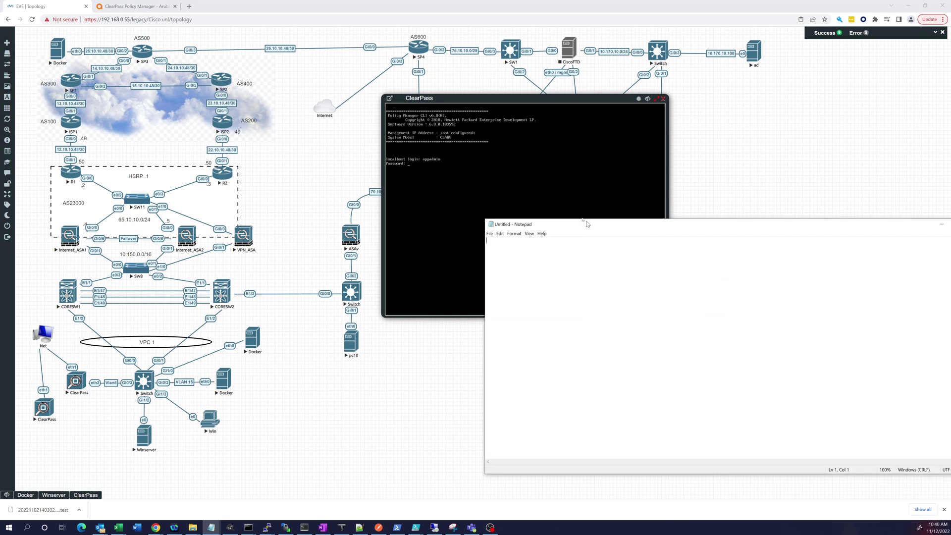
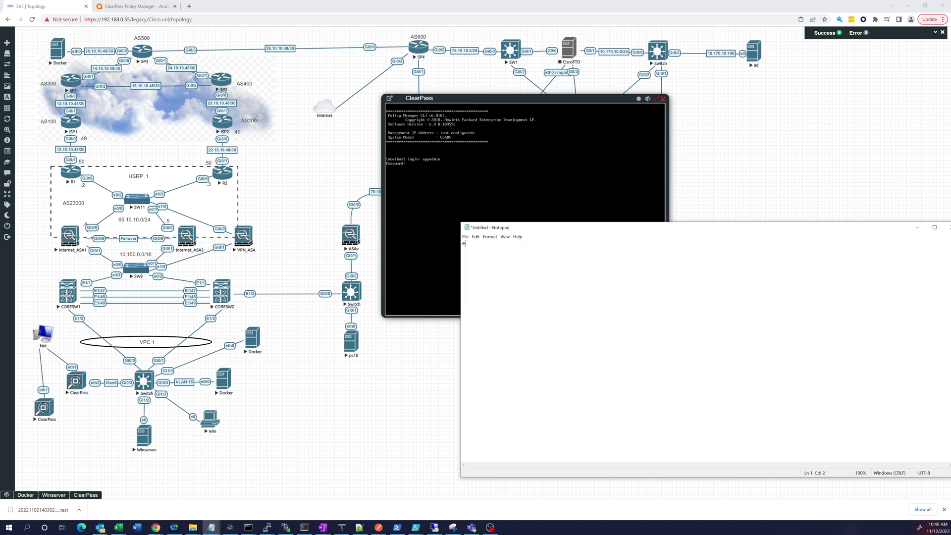
# Note the console password in Notepad, then return to the ClearPass console
pyautogui.click(428, 171)
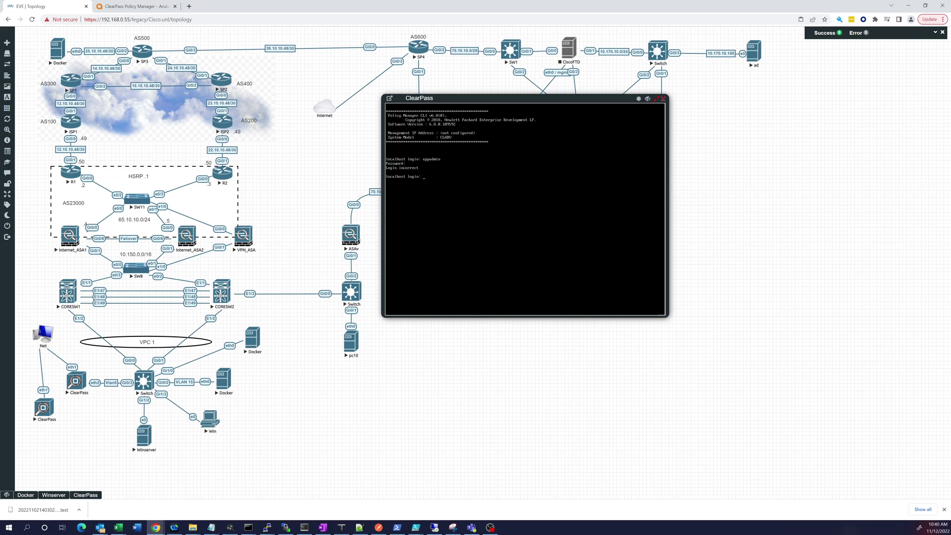
# Log in to the ClearPass console as appadmin with the administrator password
pyautogui.hotkey('alt', 'Tab')
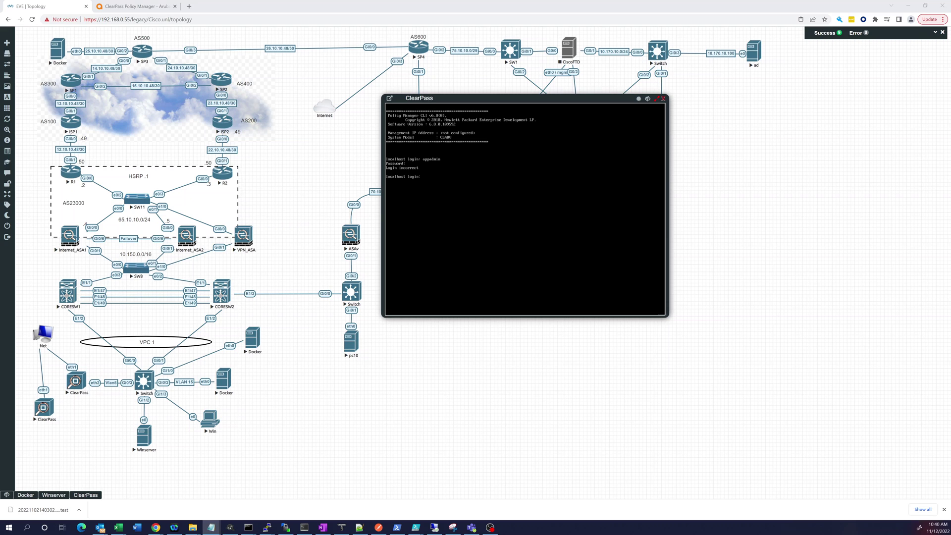
pyautogui.click(432, 181)
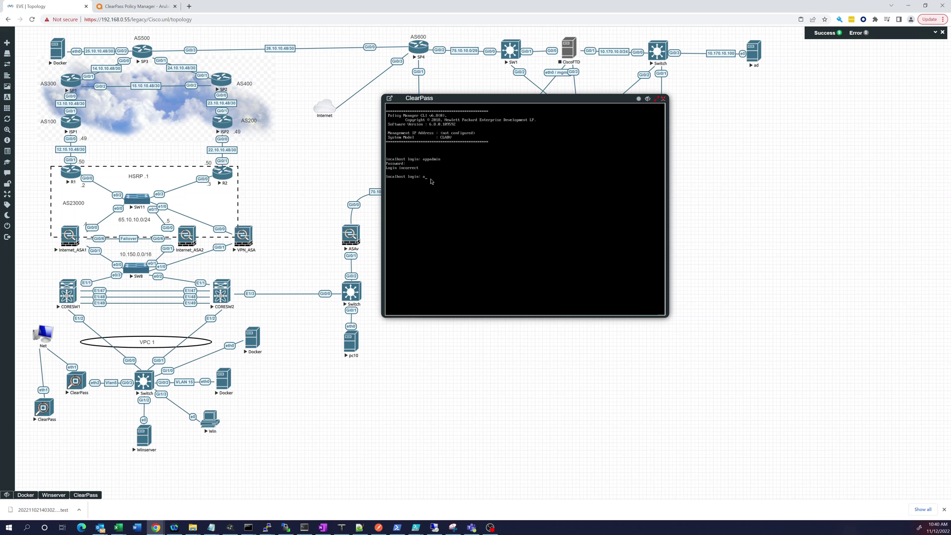
pyautogui.press('Return')
pyautogui.press('Return')
pyautogui.click(508, 204)
pyautogui.press('Return')
pyautogui.press('Return')
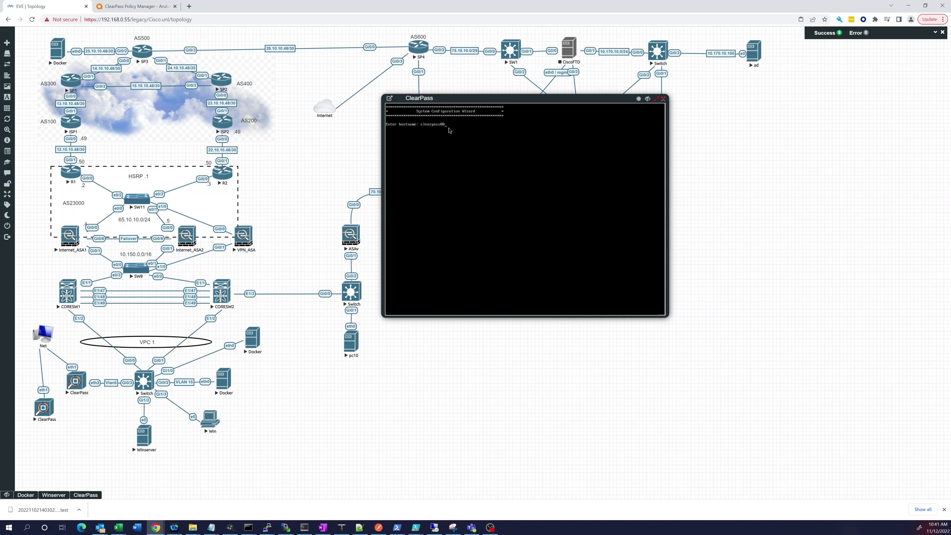
# Set hostname clearpass001 and management port IP 192.168.0.132
pyautogui.write('1')
pyautogui.press('Return')
pyautogui.hotkey('alt', 'Tab')
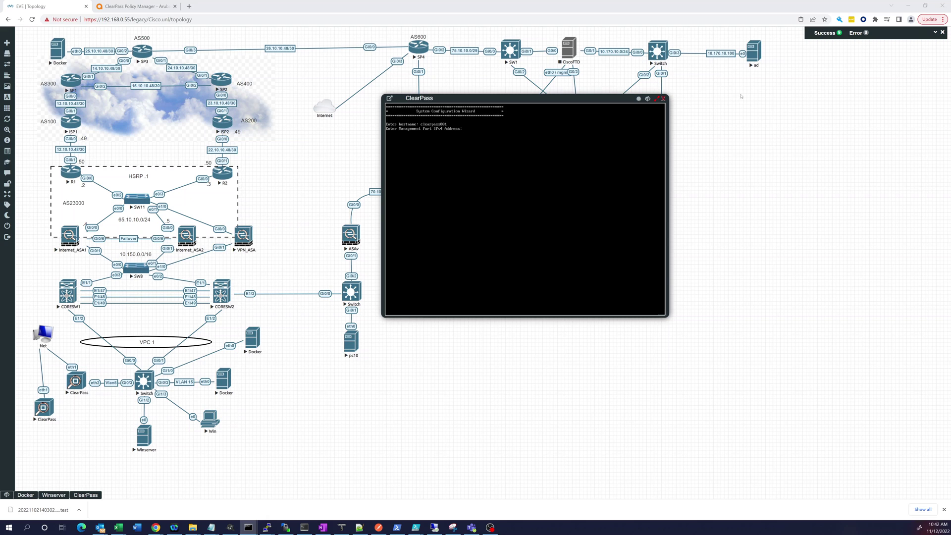
pyautogui.click(491, 149)
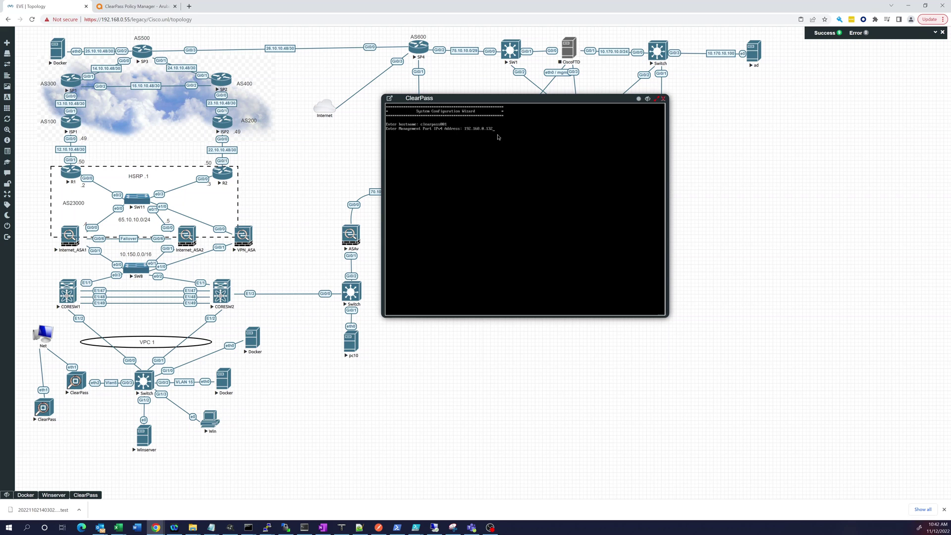
pyautogui.press('Return')
# Give the management port mask 255.255.255.0 and gateway 192.168.0.1, then enter the data port IP 10.150.5.25
pyautogui.write('255.255.255.0')
pyautogui.press('Return')
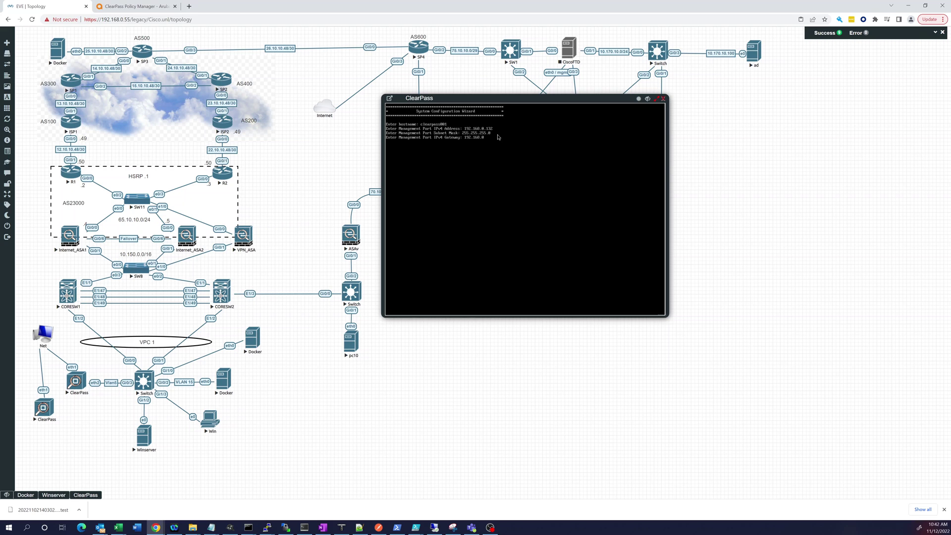
pyautogui.write('192.168.0.1')
pyautogui.press('Return')
pyautogui.press('Return')
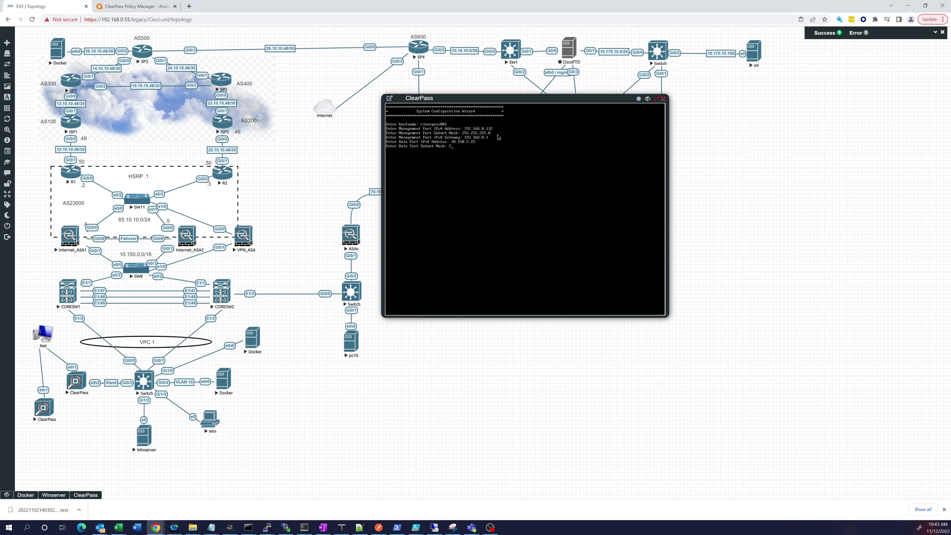
pyautogui.write('255.255.255.0')
pyautogui.press('Return')
pyautogui.press('Return')
# Submit primary DNS 8.8.8.8 and decline date/time setup and FIPS mode
pyautogui.press('Return')
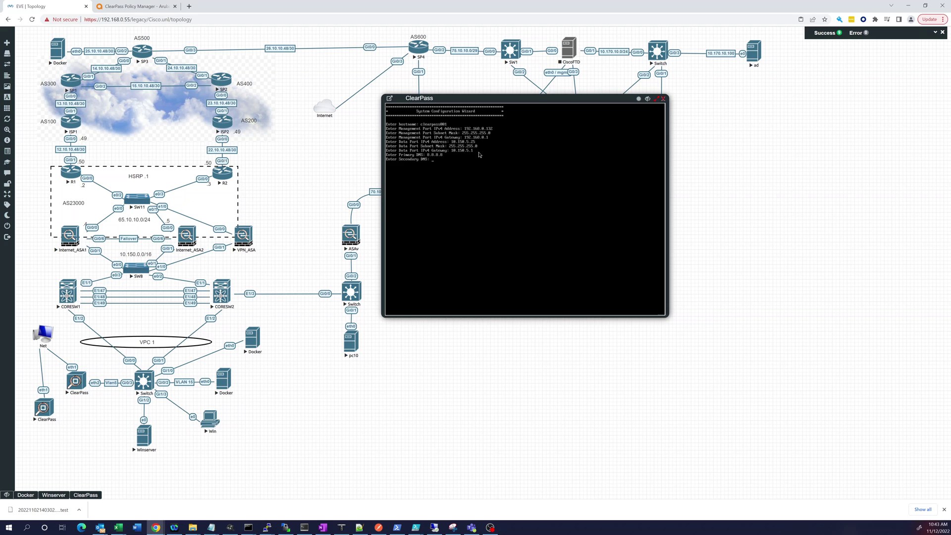
pyautogui.press('Return')
pyautogui.press('Return')
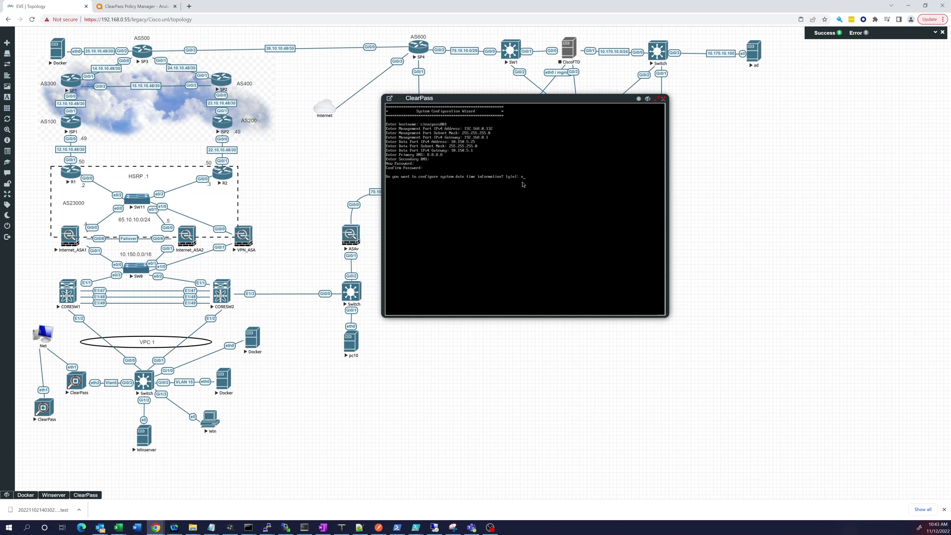
pyautogui.press('Return')
pyautogui.write('n')
pyautogui.press('Return')
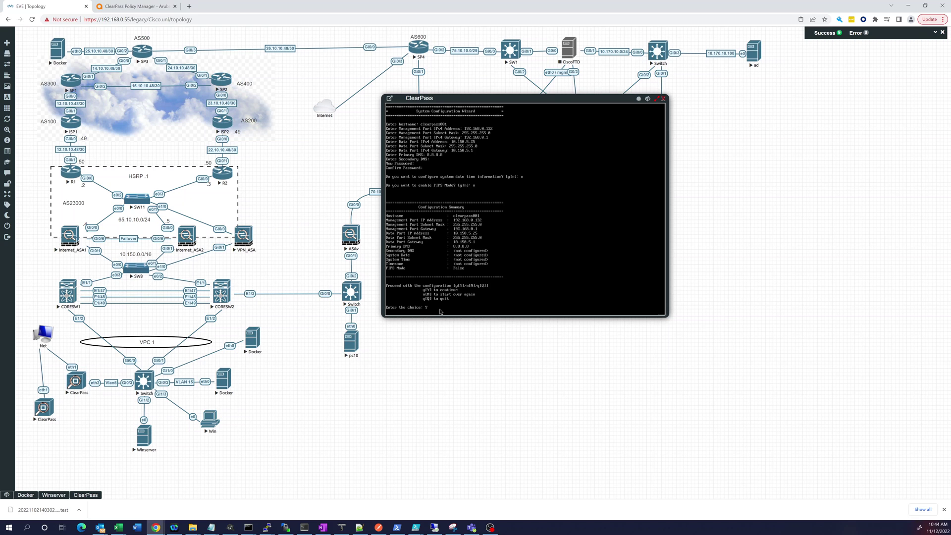
# Apply the configuration summary, then exit the CLI once services restart
pyautogui.press('Return')
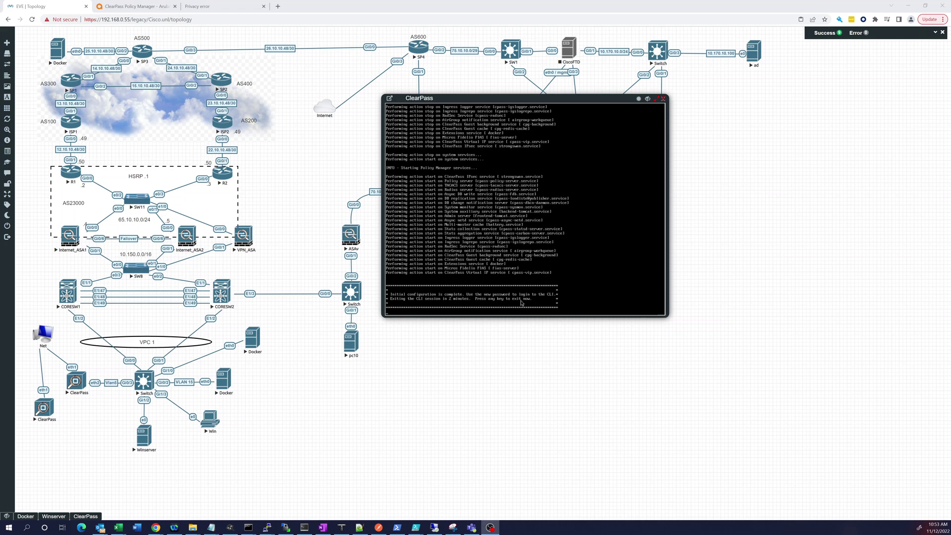
pyautogui.click(568, 264)
pyautogui.press('Return')
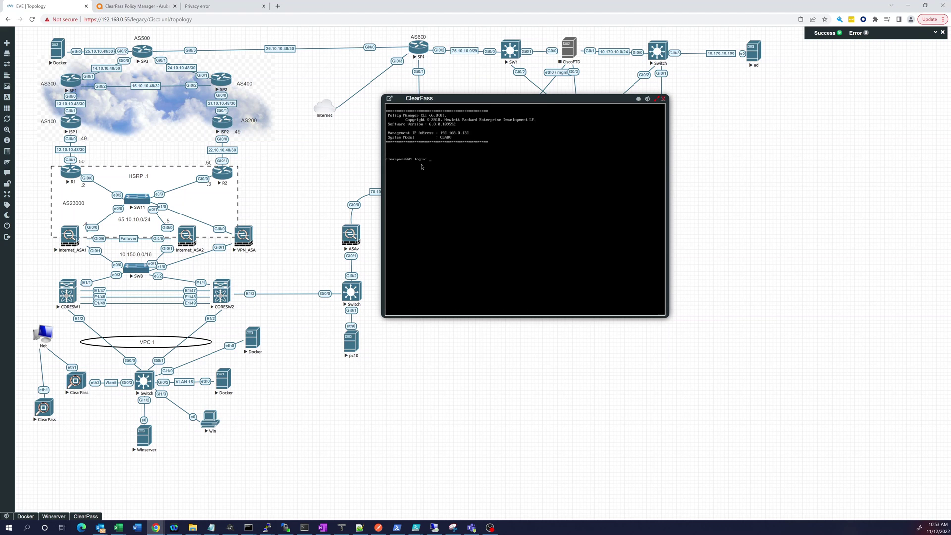
pyautogui.click(198, 6)
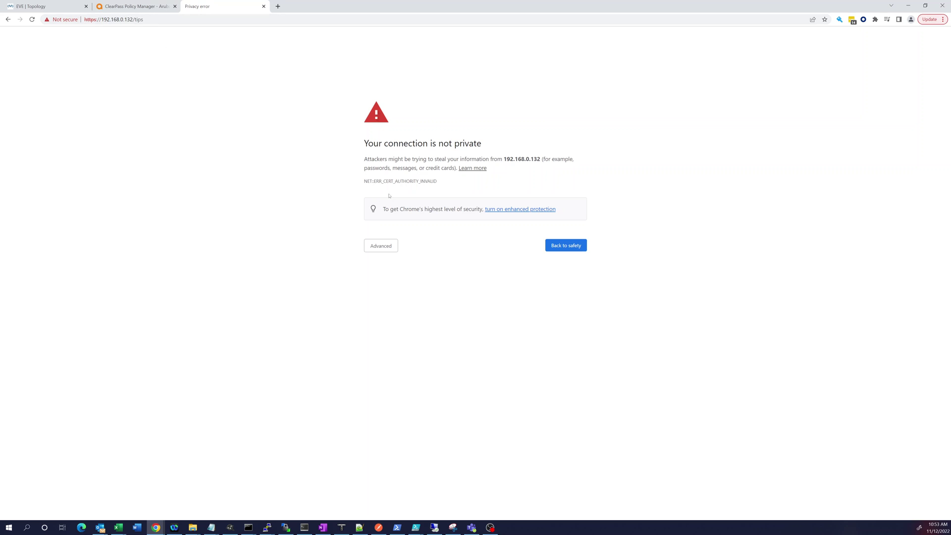
pyautogui.click(378, 243)
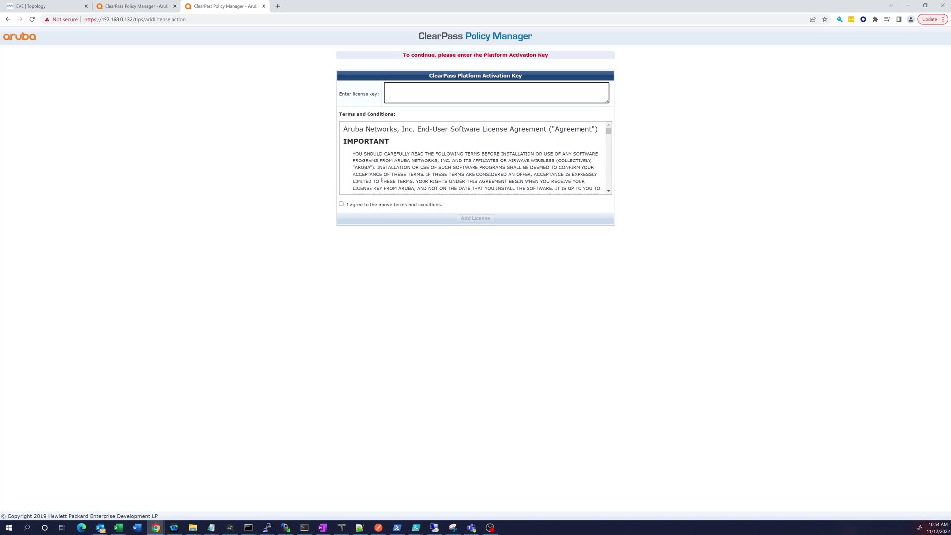
# Close the activation-key tab, log out of the expired session and reload the login page
pyautogui.click(264, 6)
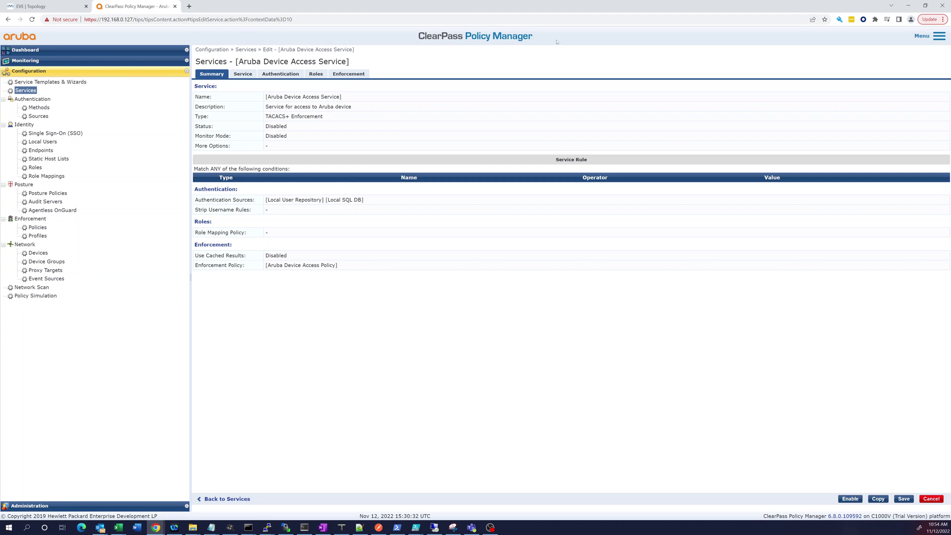
pyautogui.click(931, 35)
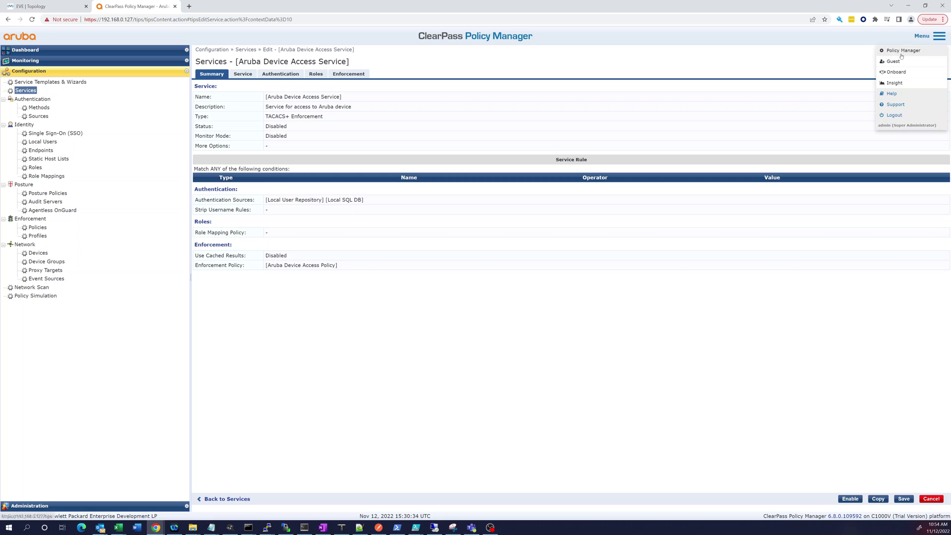
pyautogui.click(890, 115)
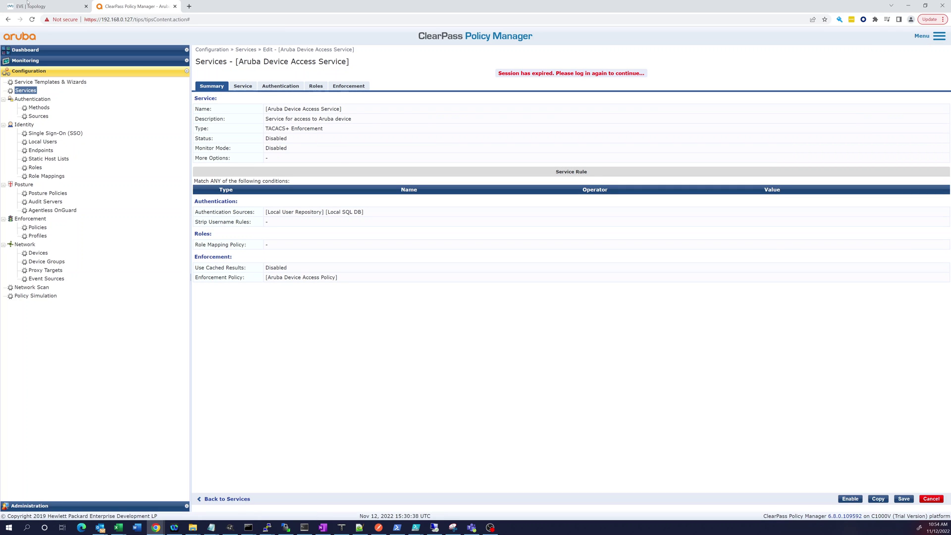
pyautogui.click(32, 19)
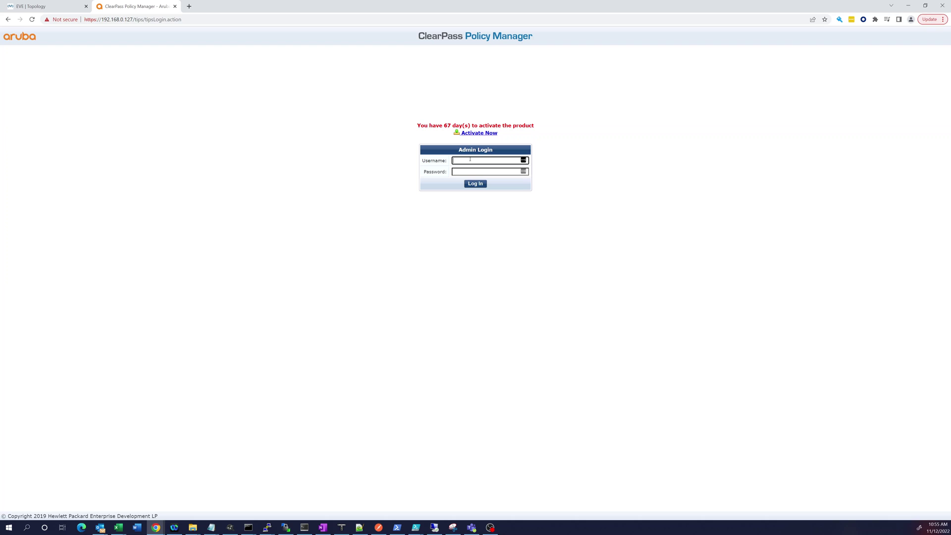
# Enter username admin and the account password in Admin Login
pyautogui.write('admin')
pyautogui.press('Tab')
pyautogui.write('••')
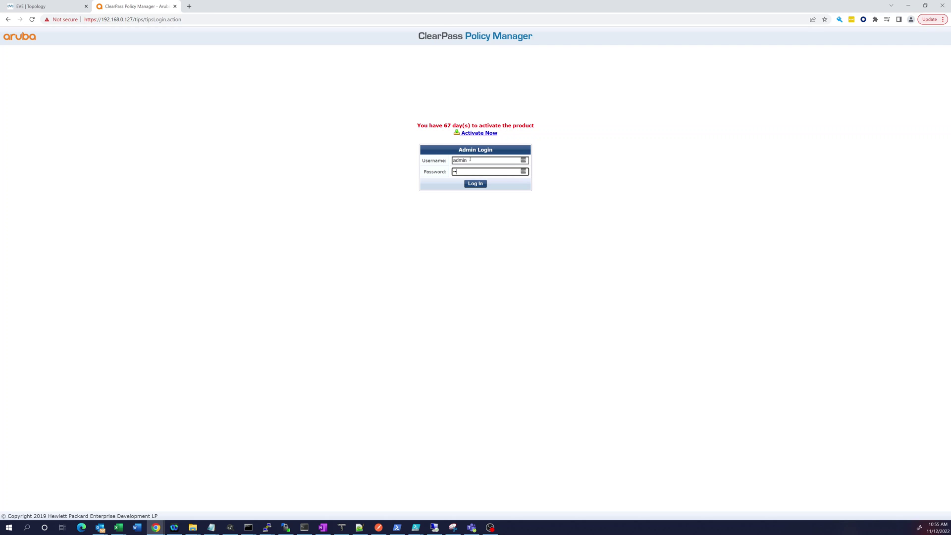
pyautogui.press('BackSpace')
pyautogui.press('BackSpace')
pyautogui.press('BackSpace')
pyautogui.write('•••••••')
# Sign in as admin and decline saving the login to the password manager
pyautogui.press('Return')
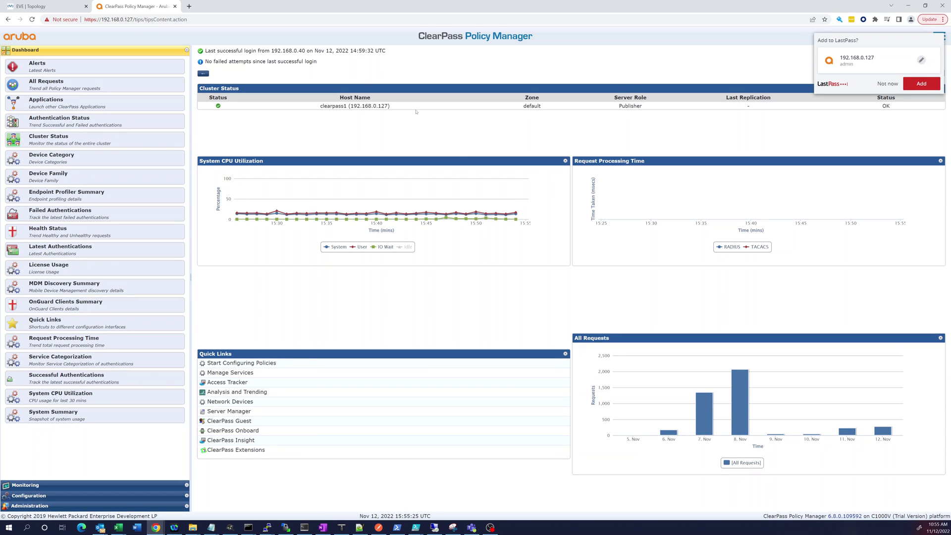
pyautogui.click(887, 83)
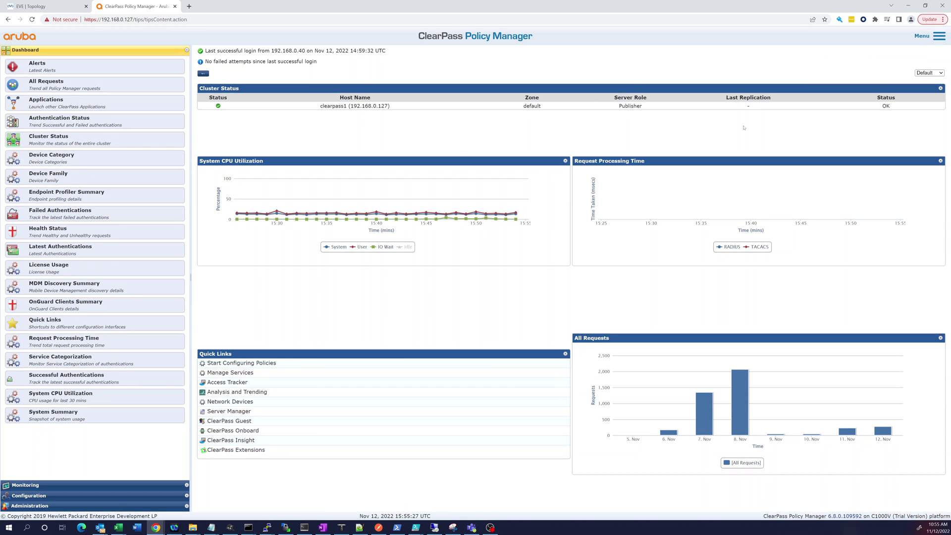